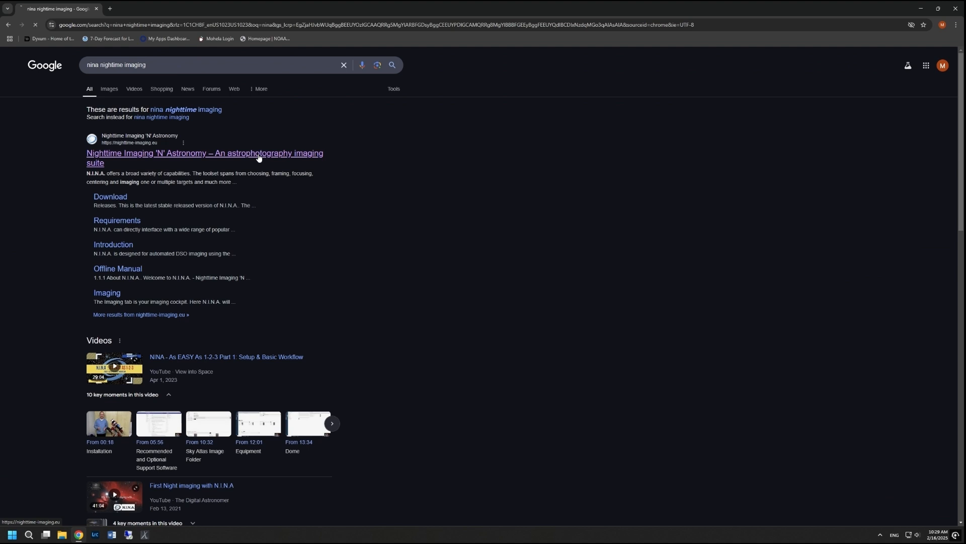
Open the Nighttime Imaging 'N' Astronomy website, accept its cookies, and download the 64-bit N.I.N.A. setup for version 3.1 HF2.
click(259, 157)
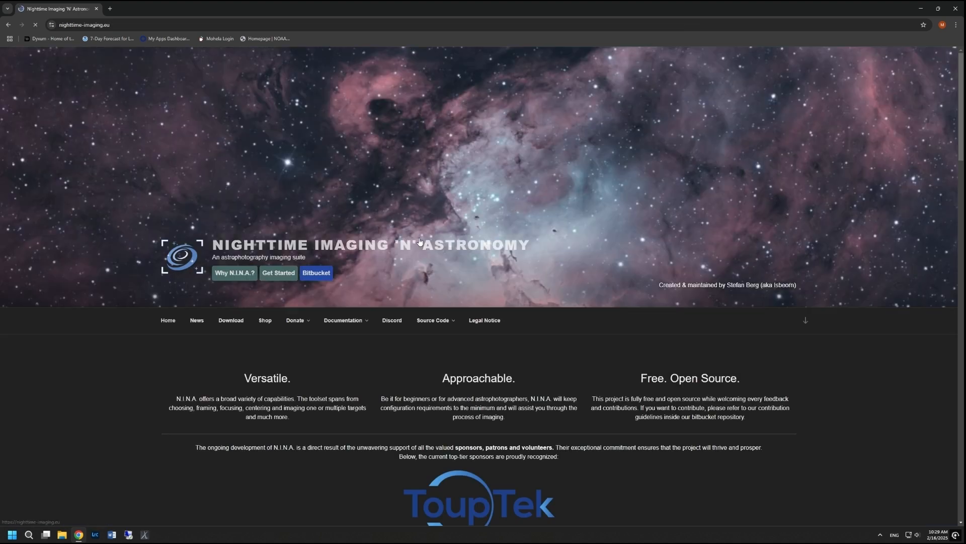
mouse_move(349, 320)
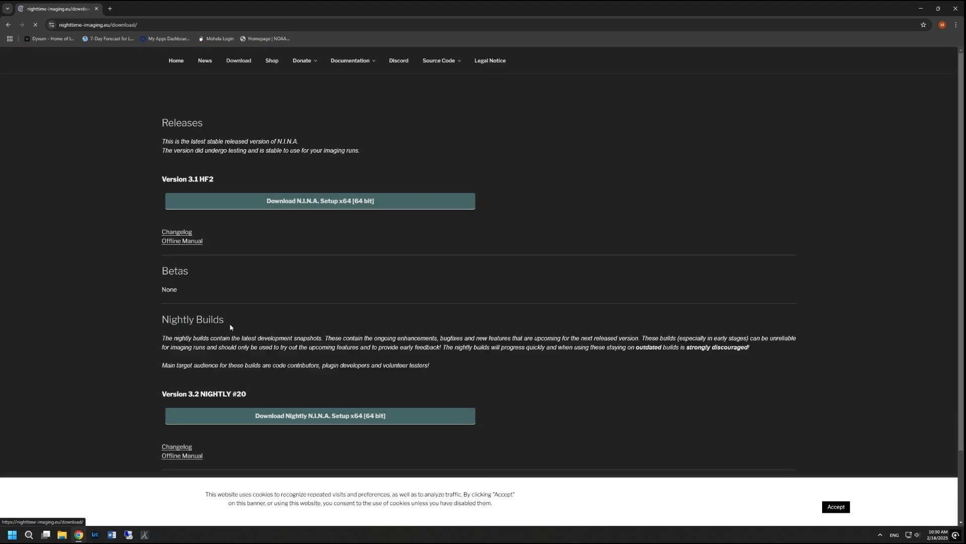
click(836, 508)
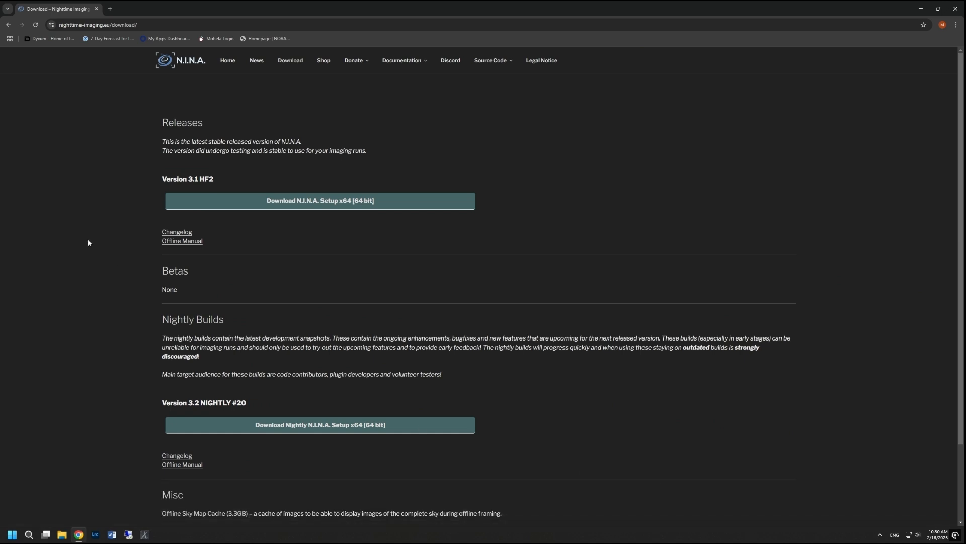
click(240, 209)
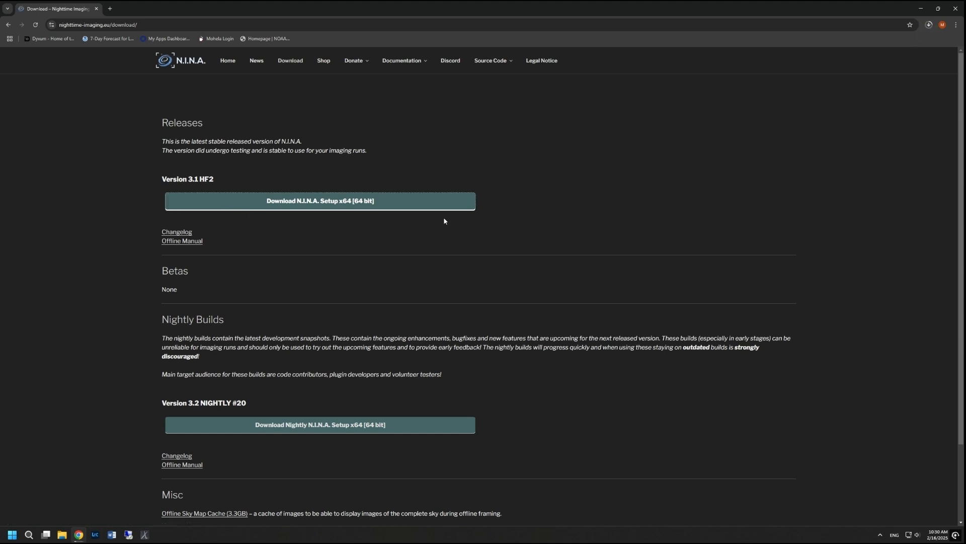
Open the ASCOM Download Center in a new browser tab and download Platform 7.0 Update 2.
click(109, 8)
text(ascom)
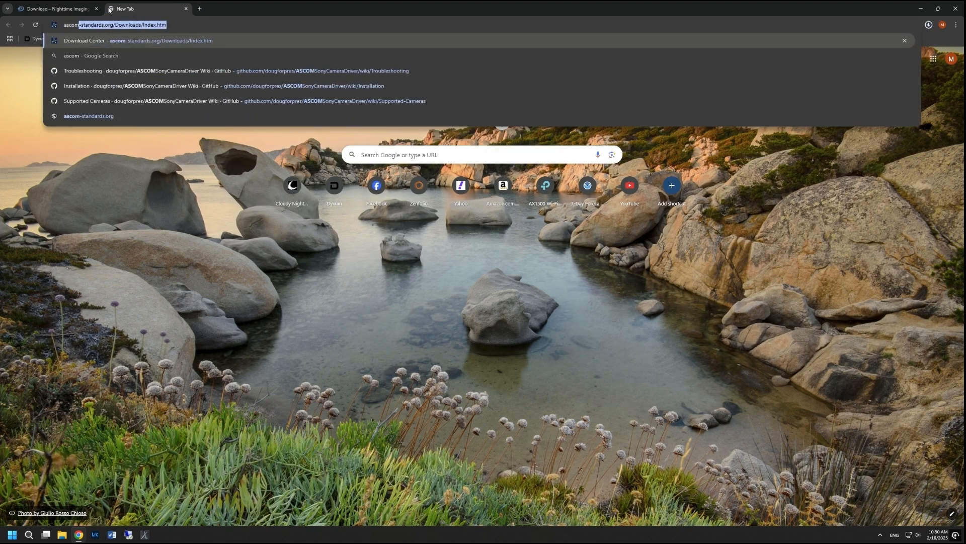
key(Return)
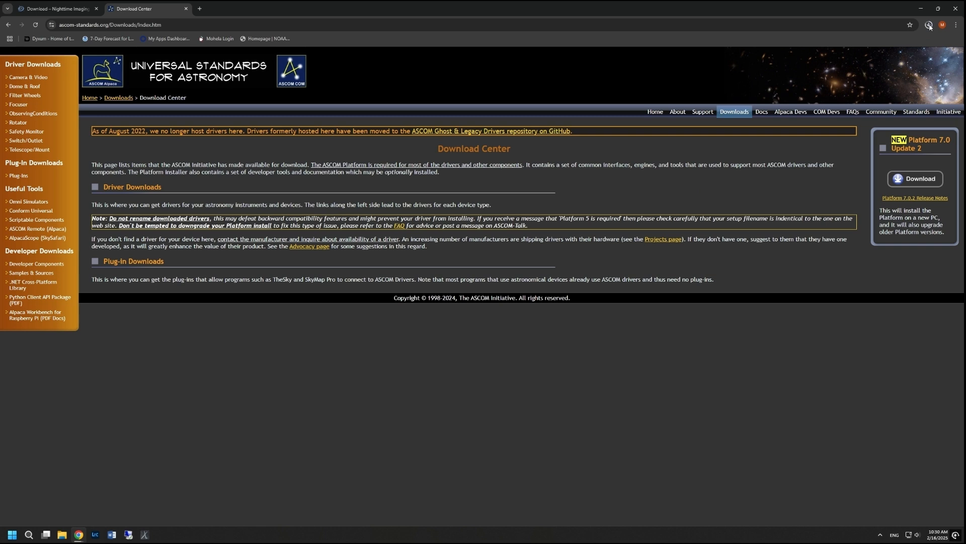
Locate the downloaded ASCOMPlatform702.4675.exe in its folder, run it with administrator permission, and install ASCOM Platform 7 with the default options.
click(929, 25)
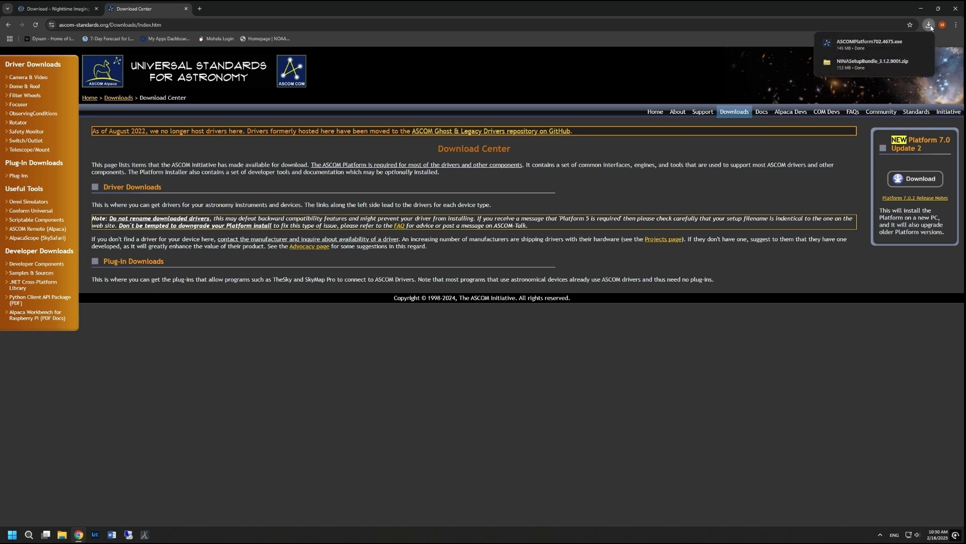
click(929, 26)
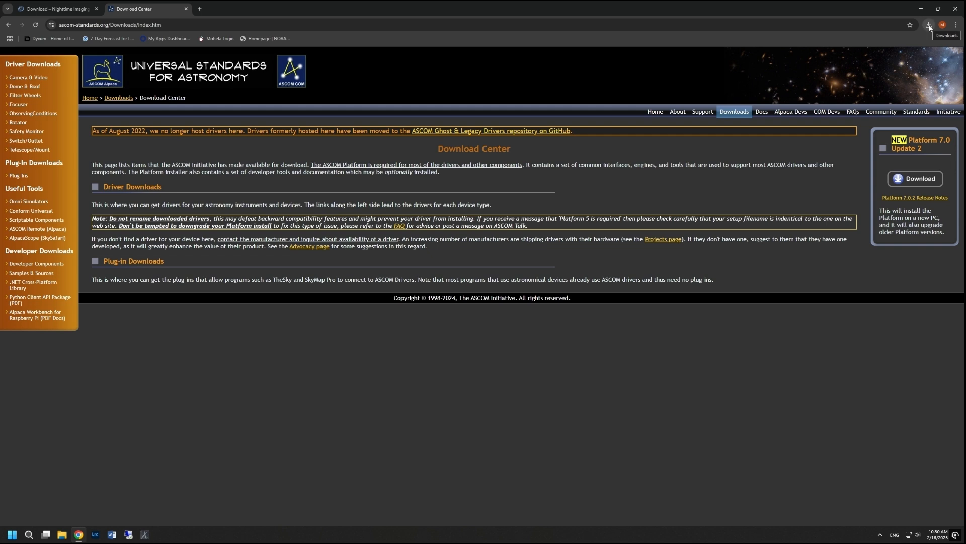
click(929, 26)
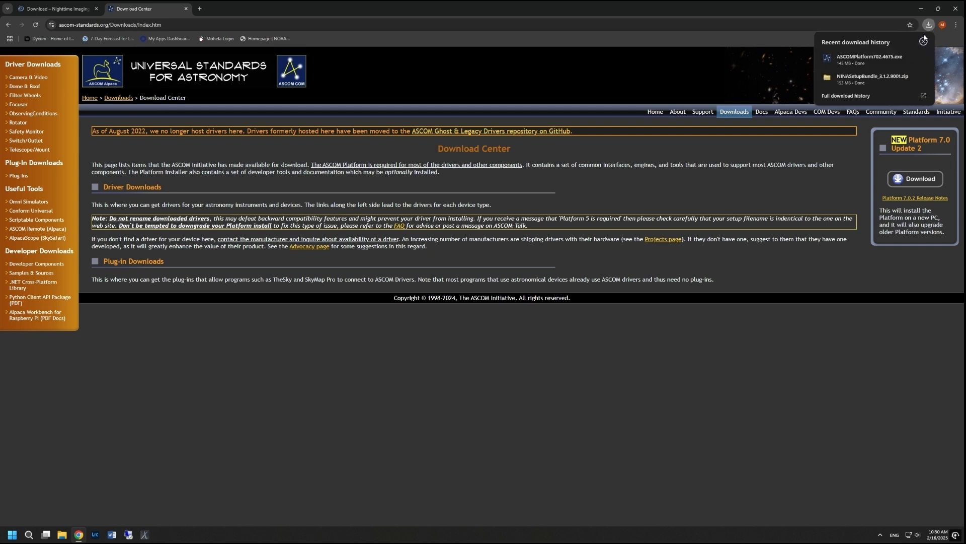
click(909, 57)
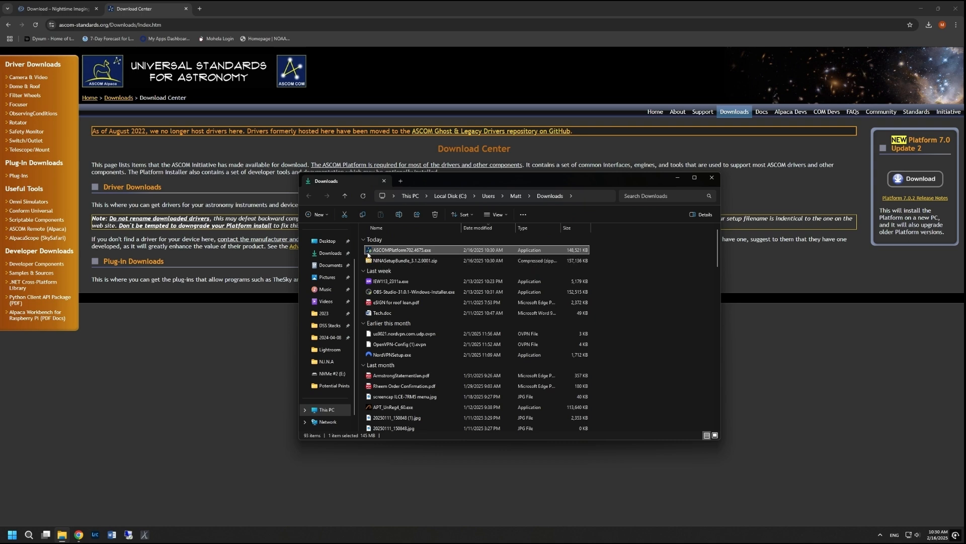
double_click(371, 250)
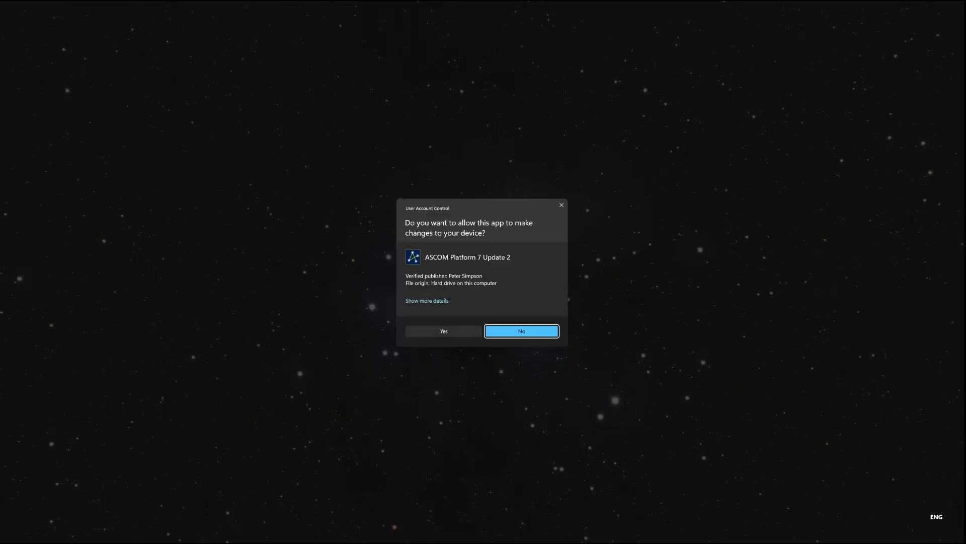
click(414, 328)
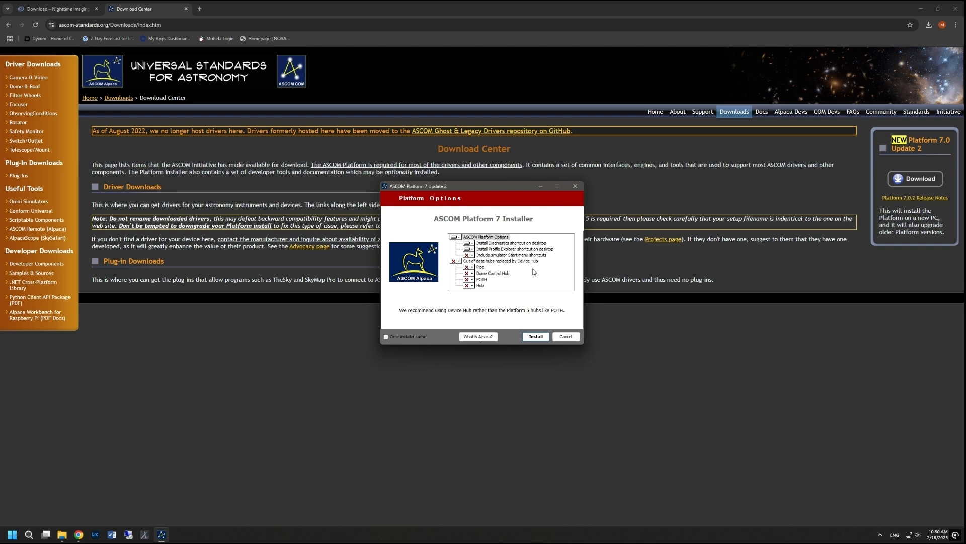
click(532, 337)
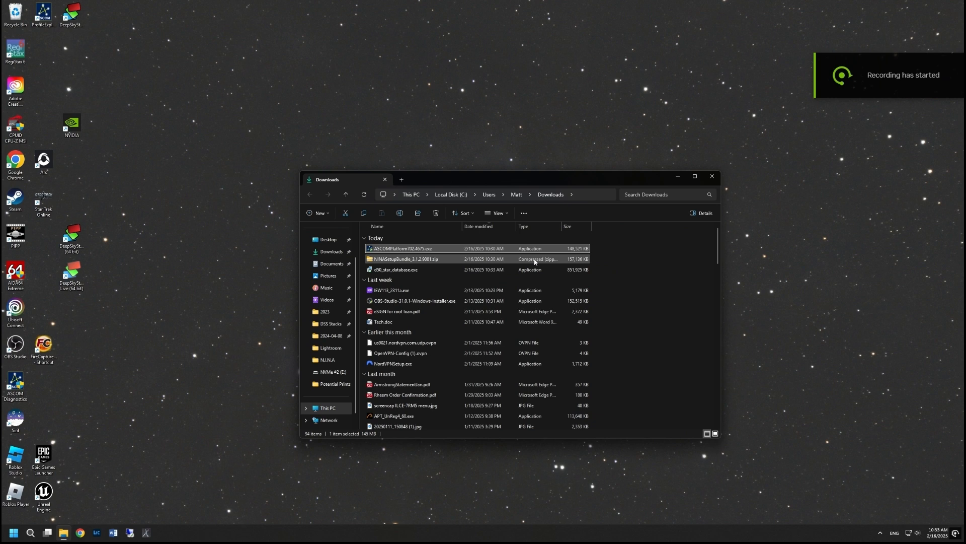
Run NINASetupBundle.exe from inside the NINASetupBundle_3.1.2.9001.zip archive, allowing it past the SmartScreen block.
right_click(381, 259)
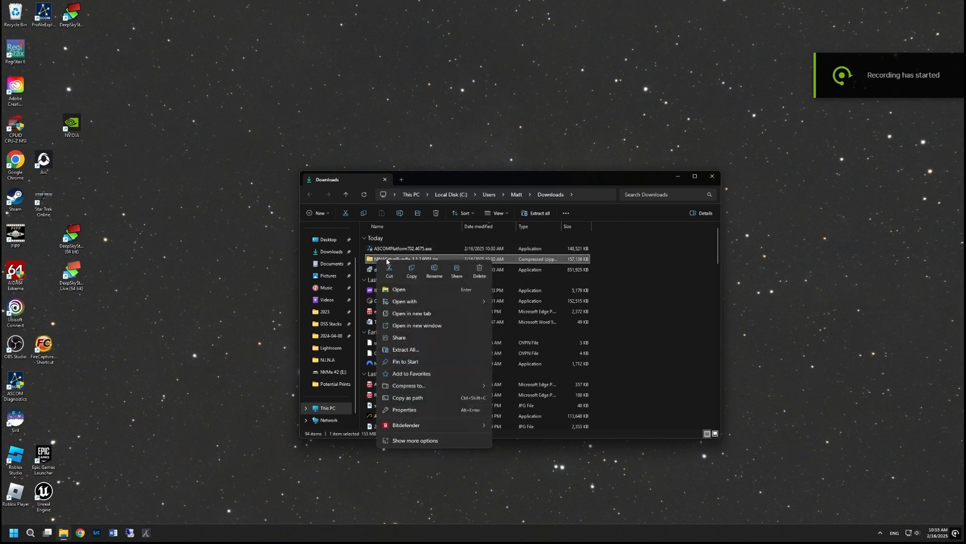
click(402, 289)
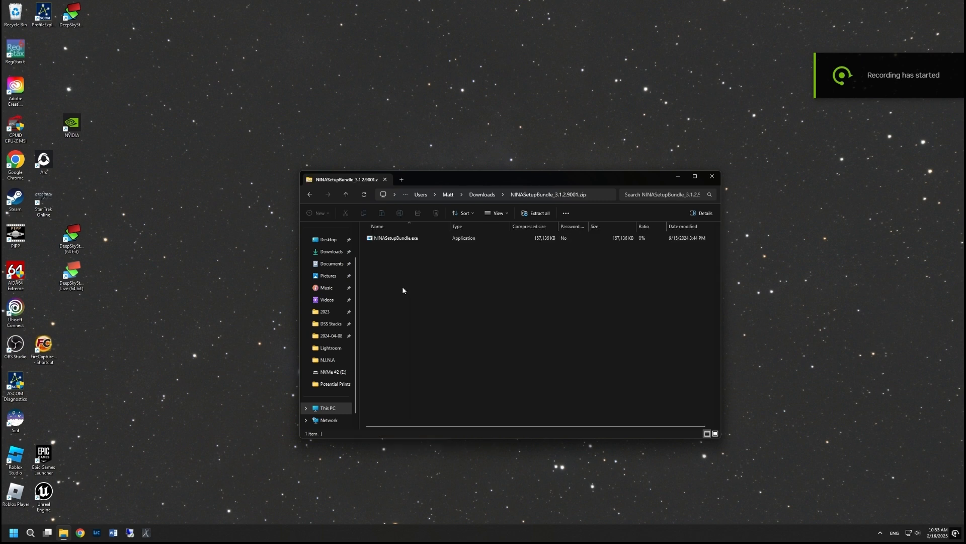
click(371, 241)
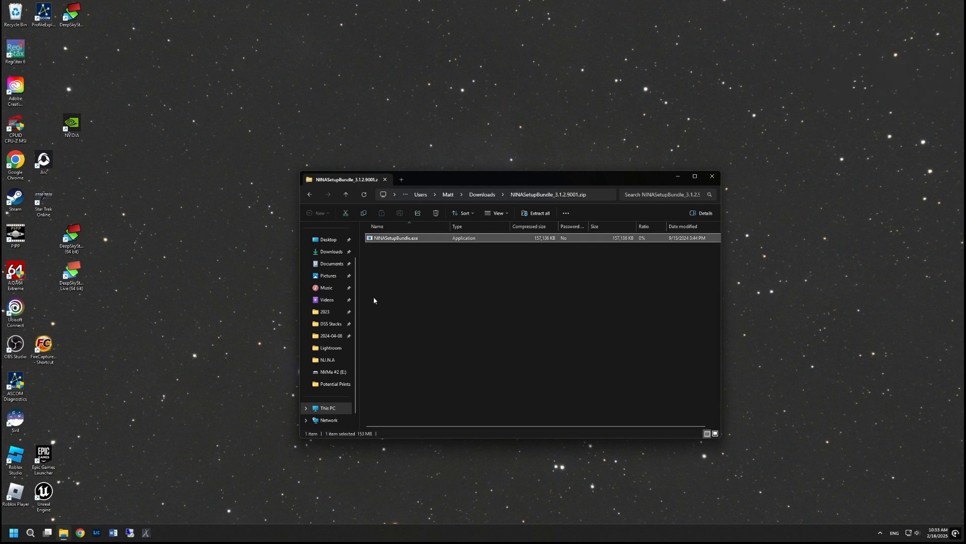
key(Return)
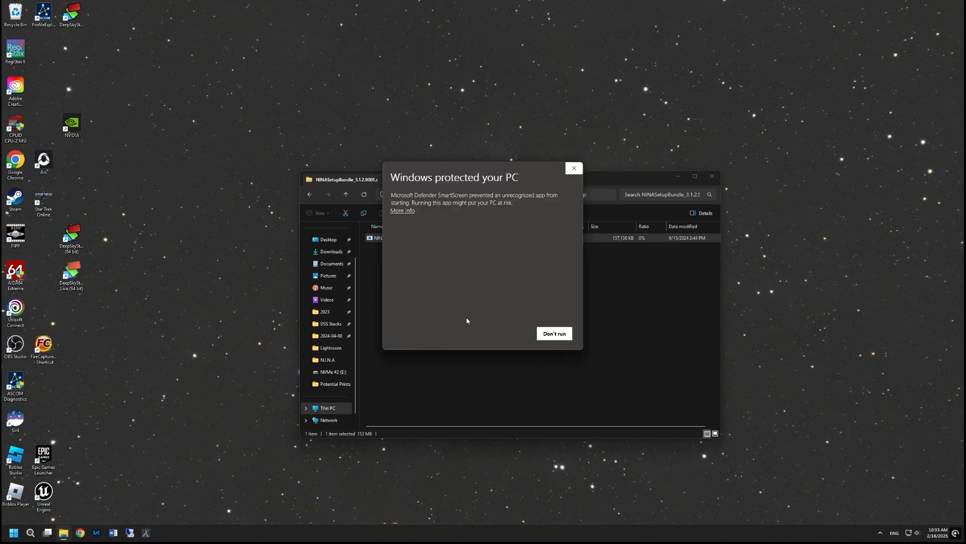
click(403, 210)
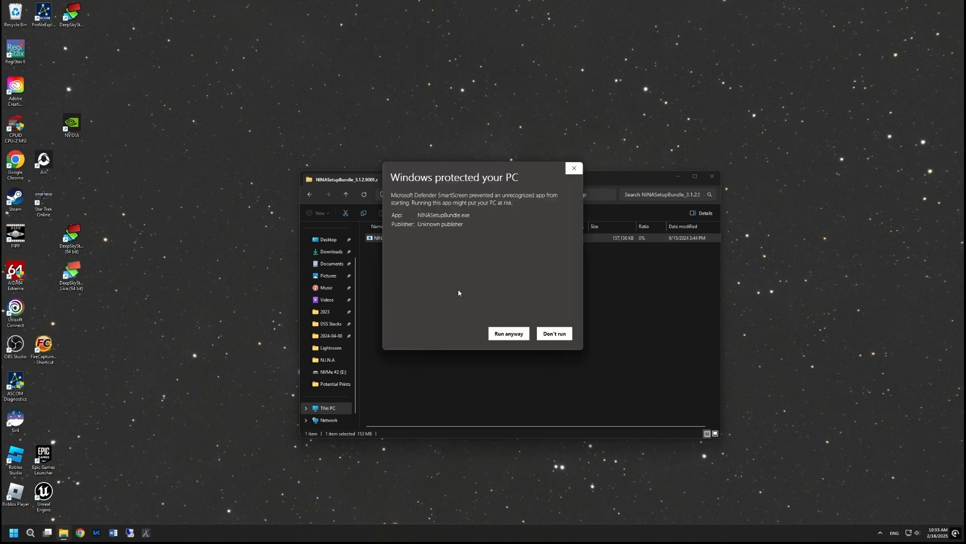
click(523, 337)
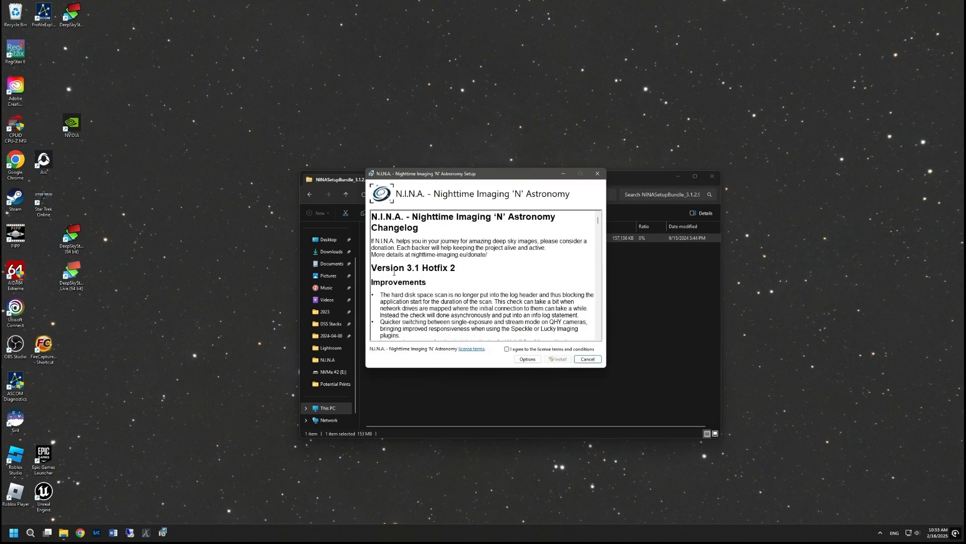
Agree to the N.I.N.A. license terms, install the program with administrator permission, and close setup without launching it.
click(507, 349)
click(558, 359)
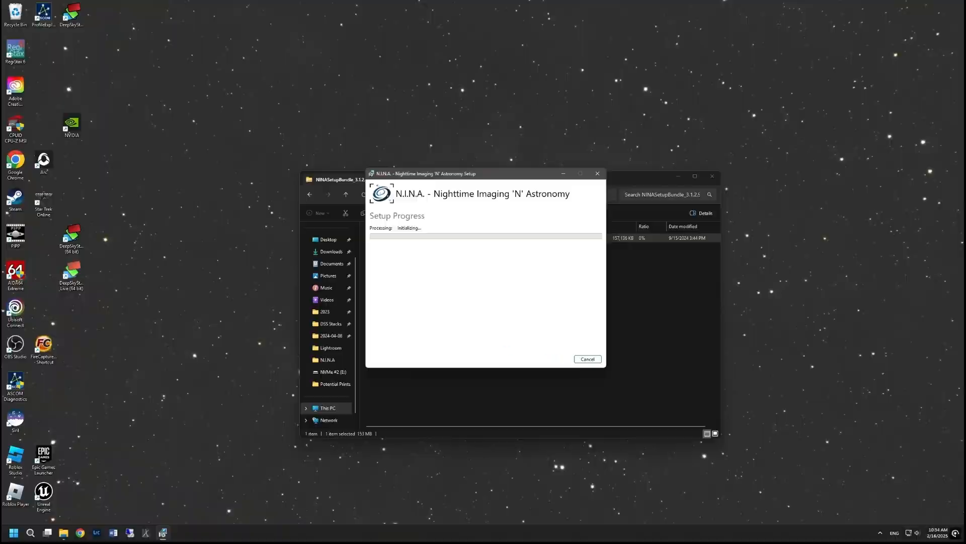
click(444, 331)
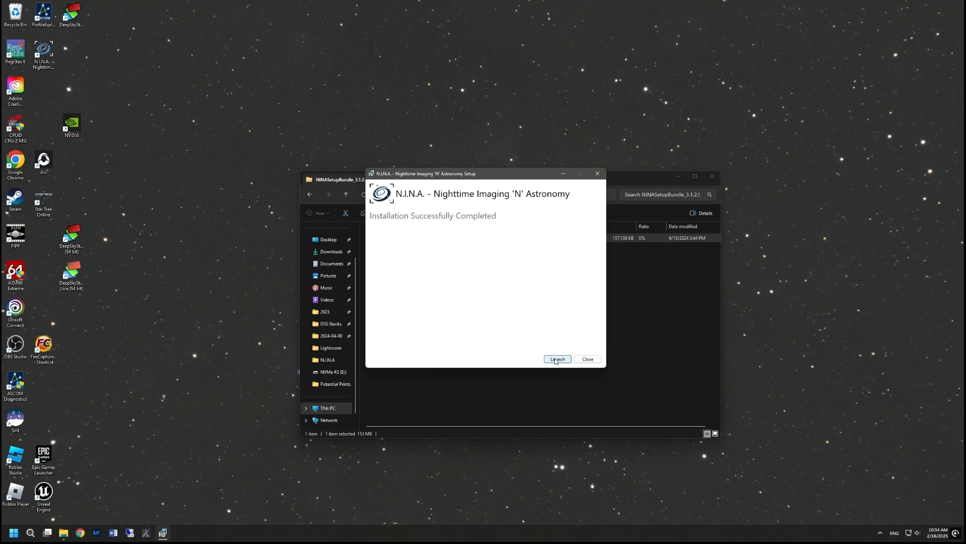
click(587, 359)
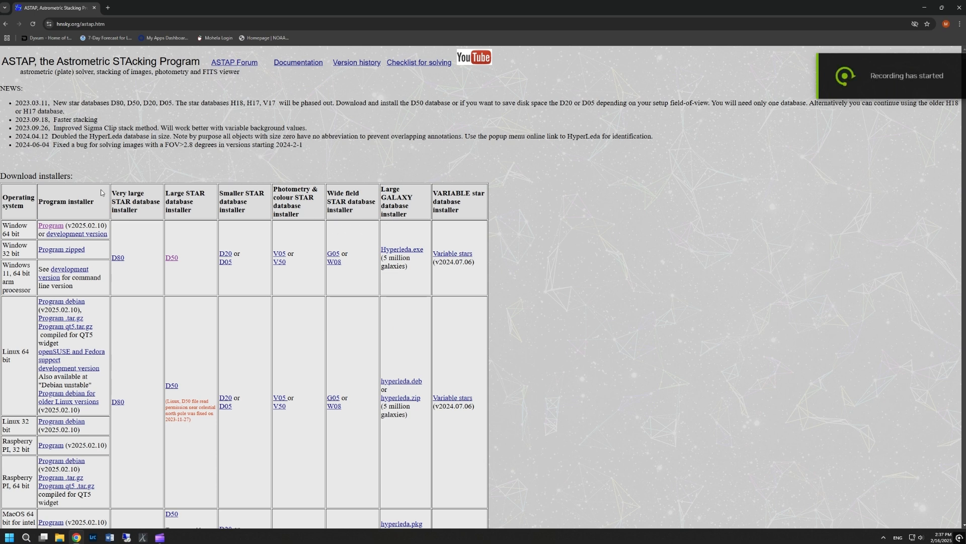
Download the Windows 64-bit ASTAP program installer and the D50 star database, and show the database installer in its download folder.
click(50, 227)
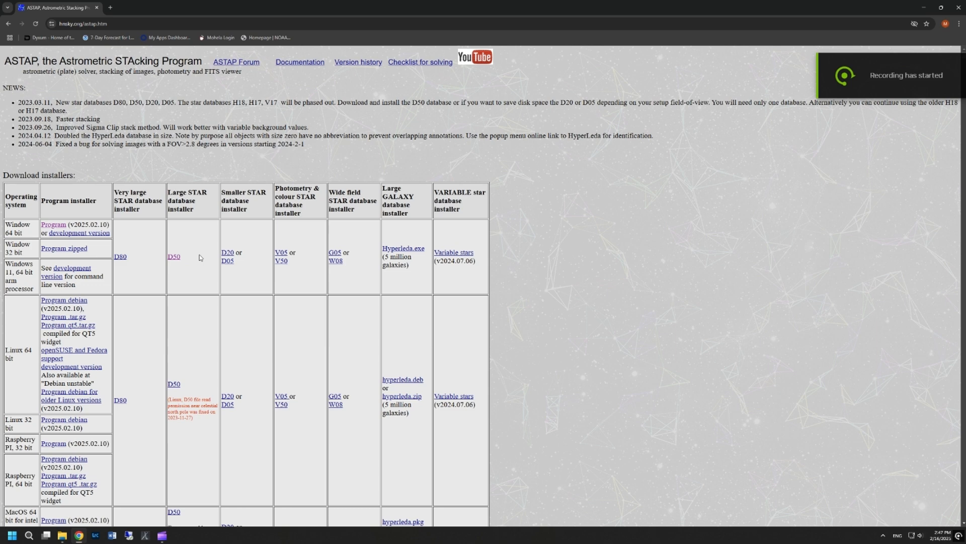
click(174, 257)
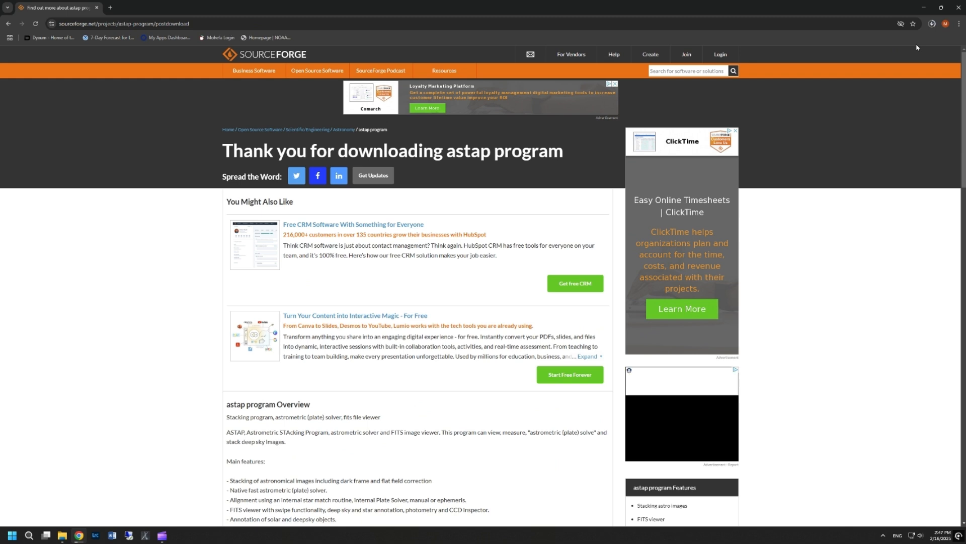
click(932, 24)
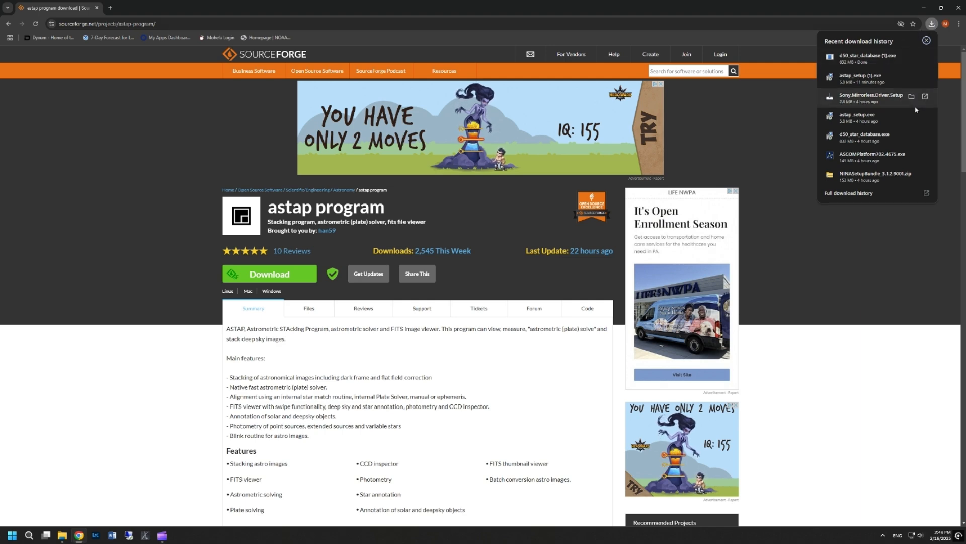
click(911, 57)
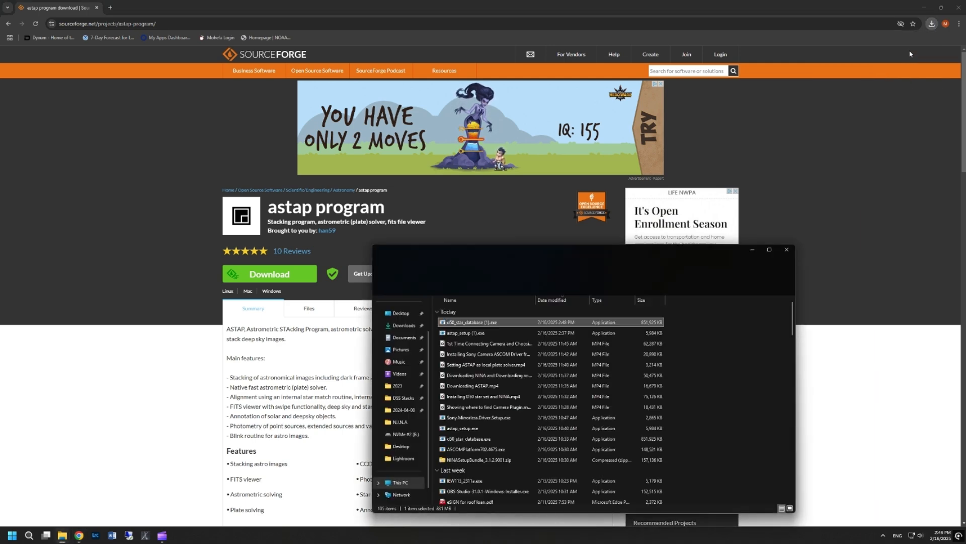
Clear the desktop around the Downloads folder window by closing the browser and minimizing Clipchamp.
click(959, 8)
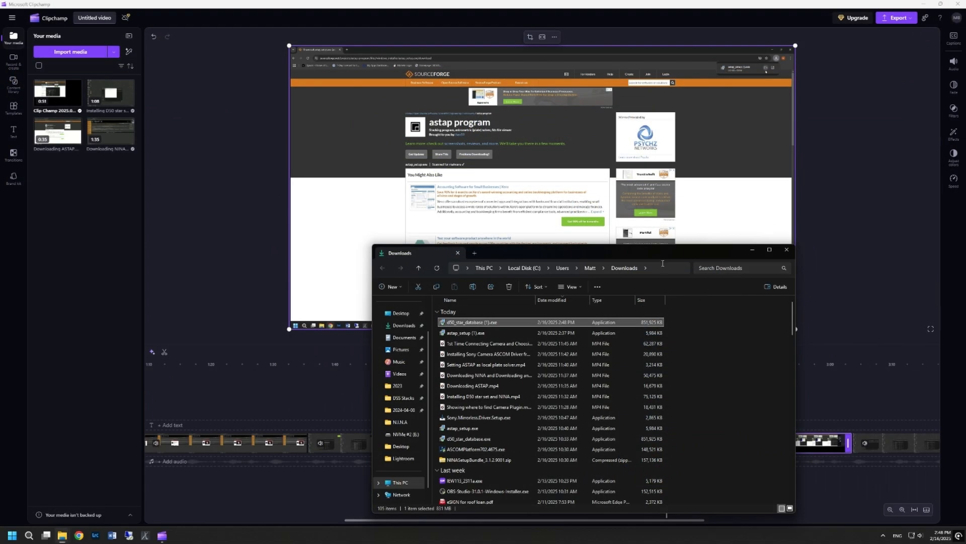
drag(659, 258, 594, 95)
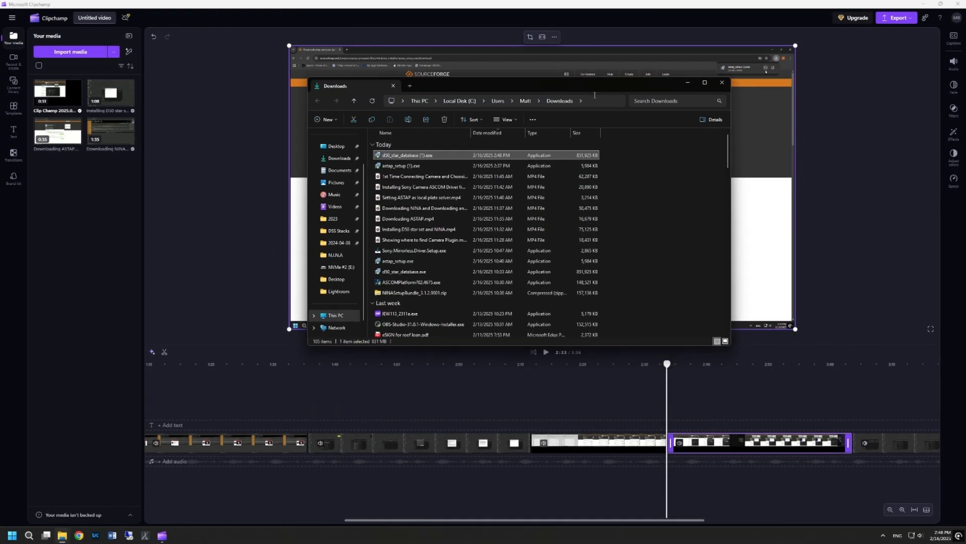
click(924, 4)
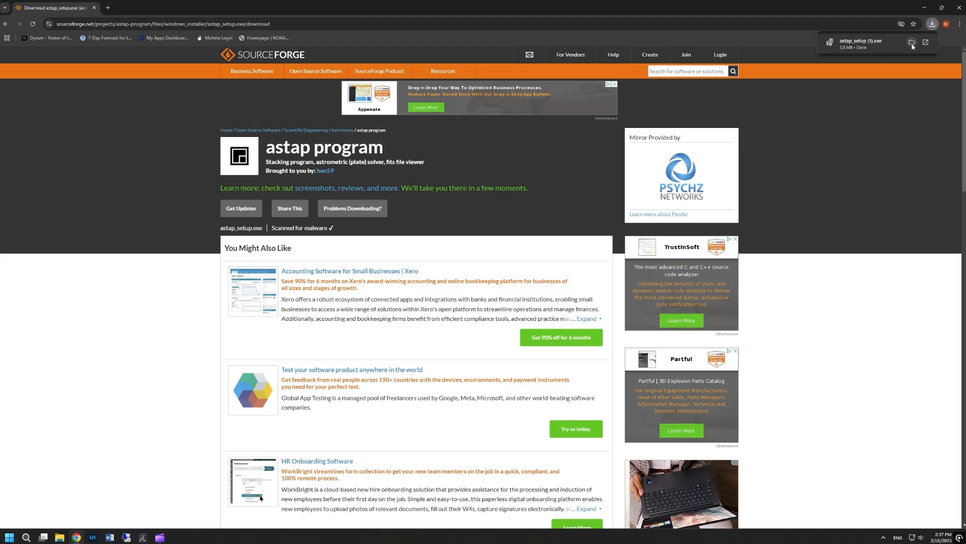
Run astap_setup (1).exe from the Downloads folder, allowing it past the SmartScreen block and granting administrator permission.
click(824, 115)
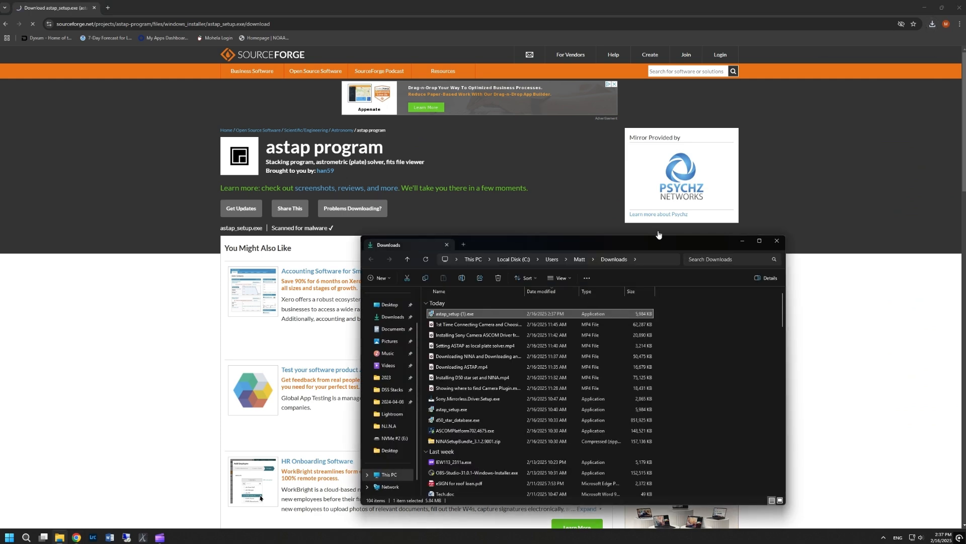
double_click(433, 315)
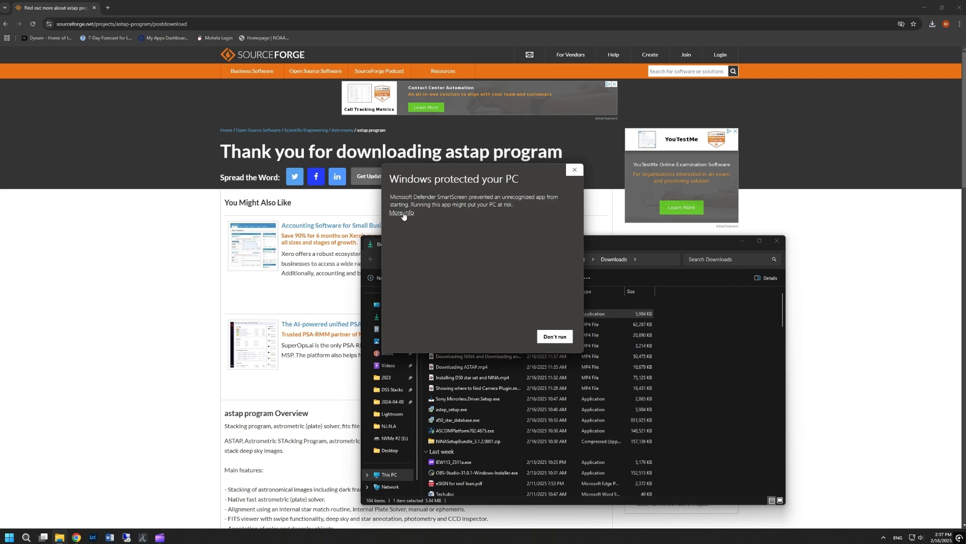
click(402, 213)
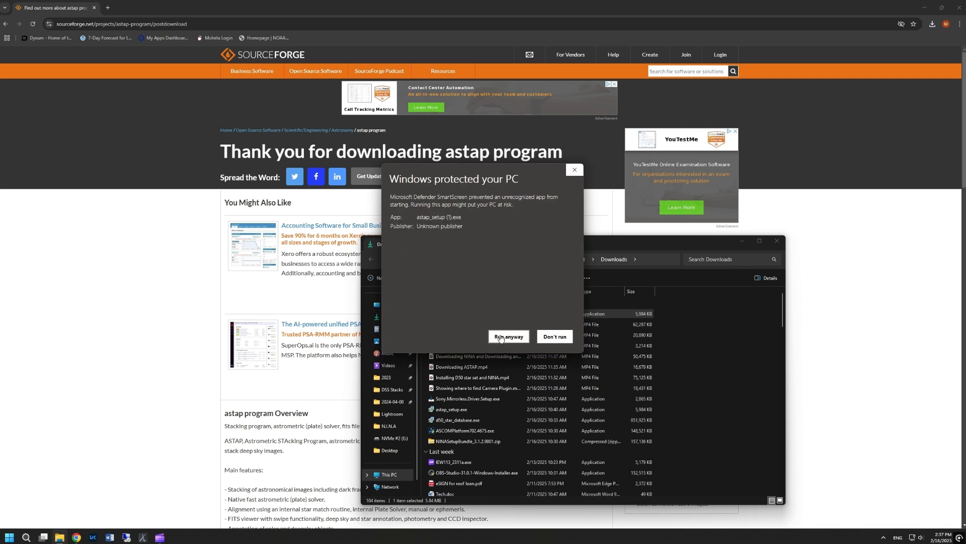
click(525, 341)
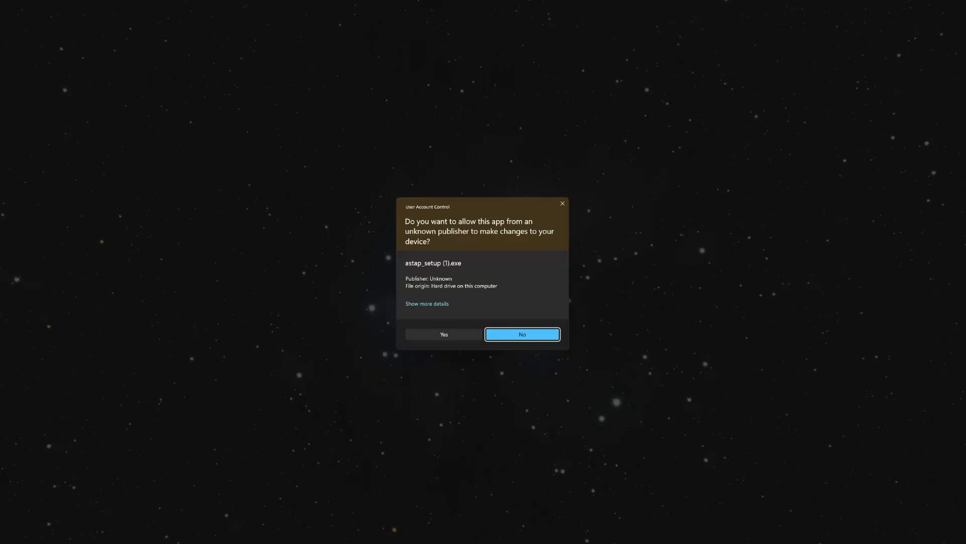
click(466, 336)
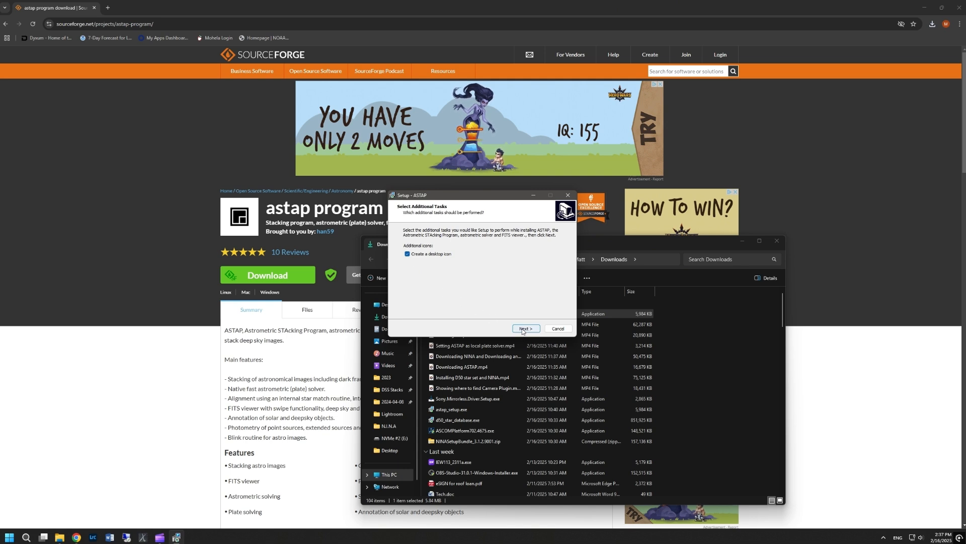
Install ASTAP with a desktop icon, finish setup without launching the program, and close the browser.
click(521, 332)
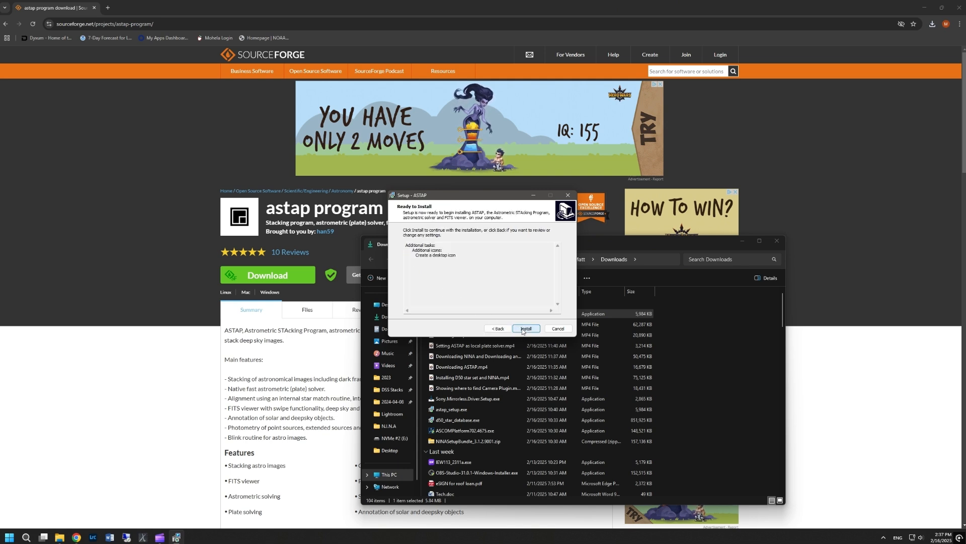
click(525, 329)
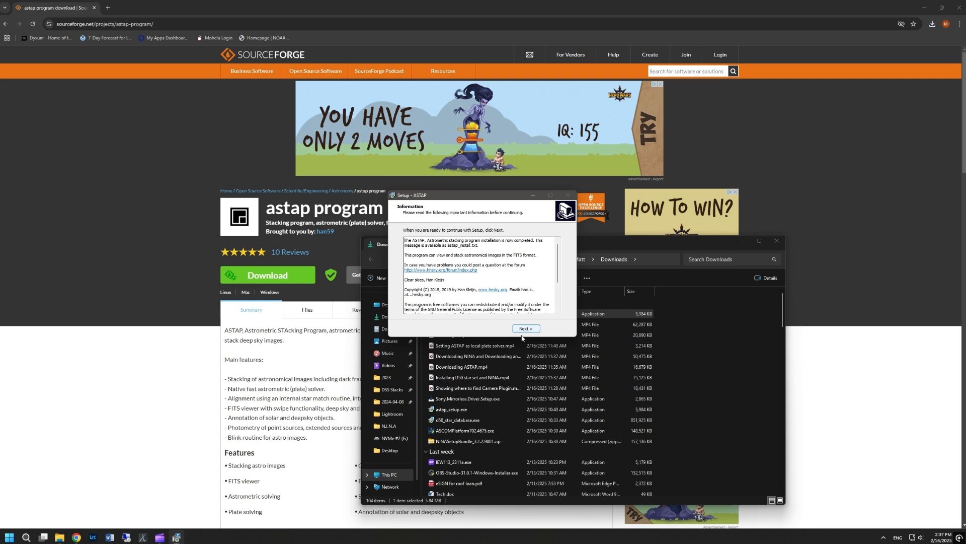
click(524, 329)
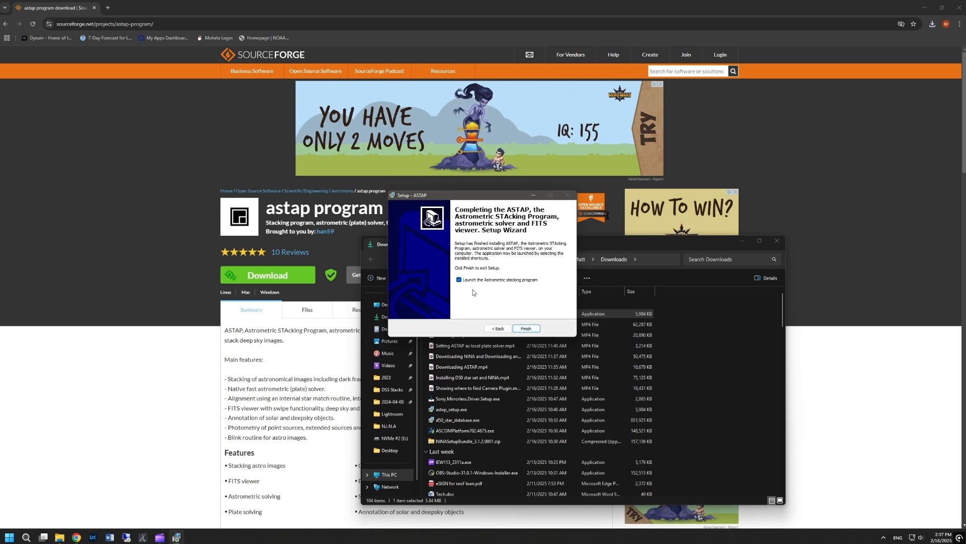
click(459, 280)
click(527, 329)
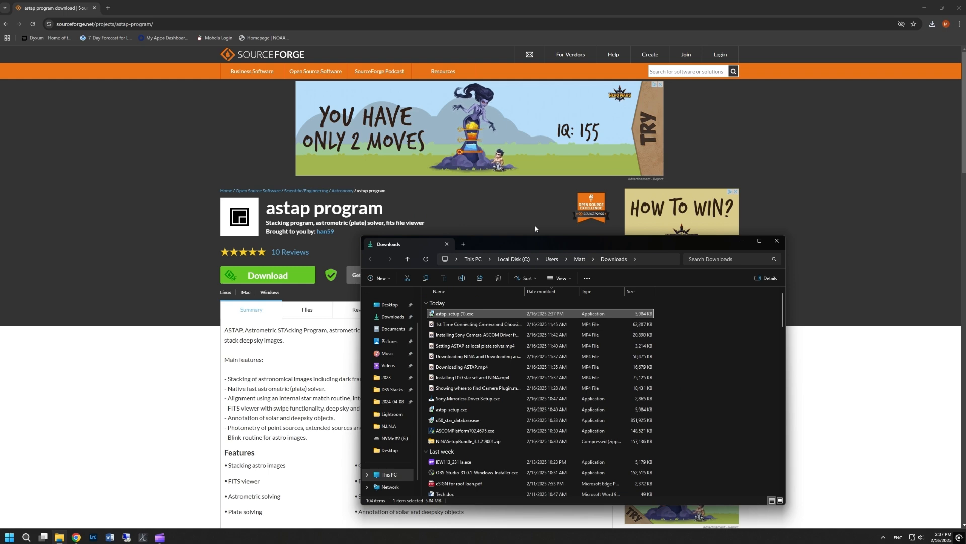
click(959, 6)
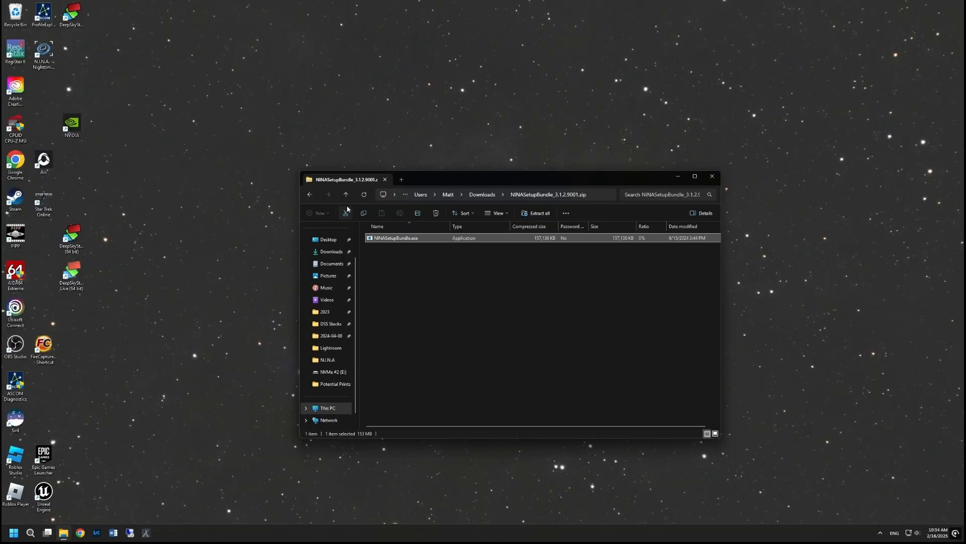
Run d50_star_database.exe from the Downloads folder with administrator permission and install the D50 star database into C:\Program Files\astap.
click(346, 194)
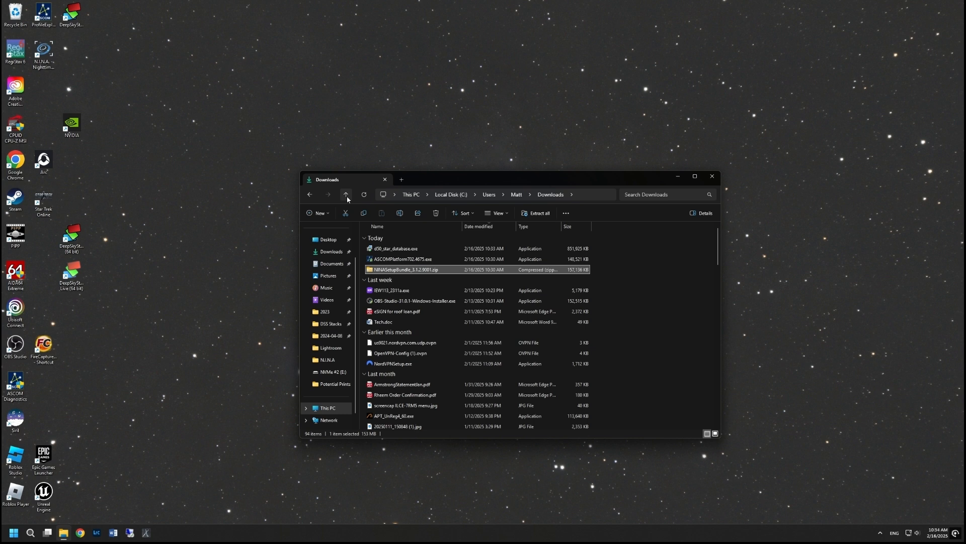
key(Up)
key(Up)
key(Return)
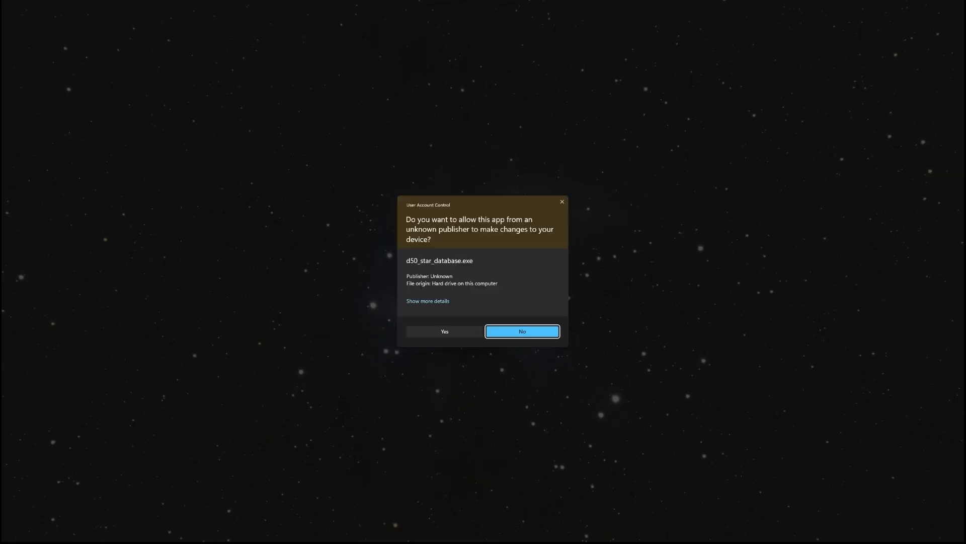
click(444, 332)
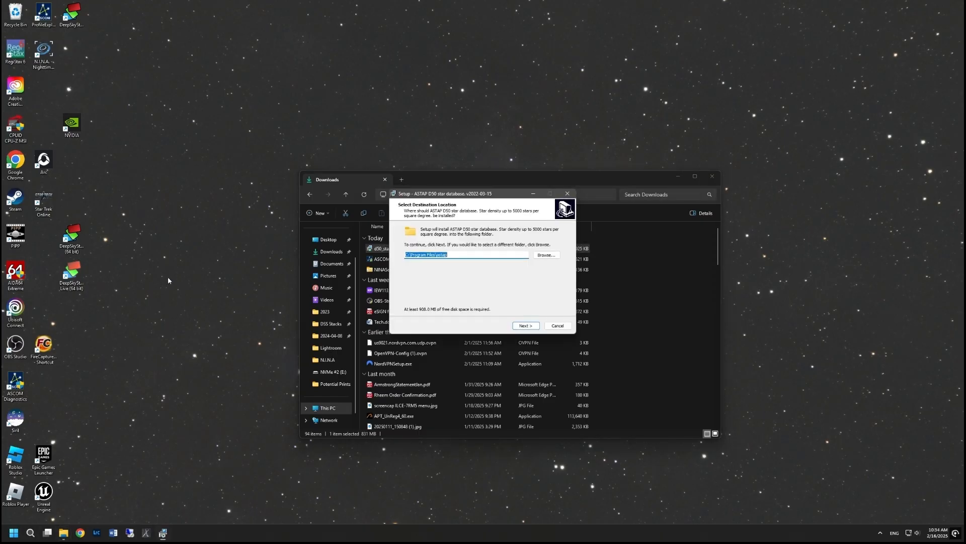
click(530, 326)
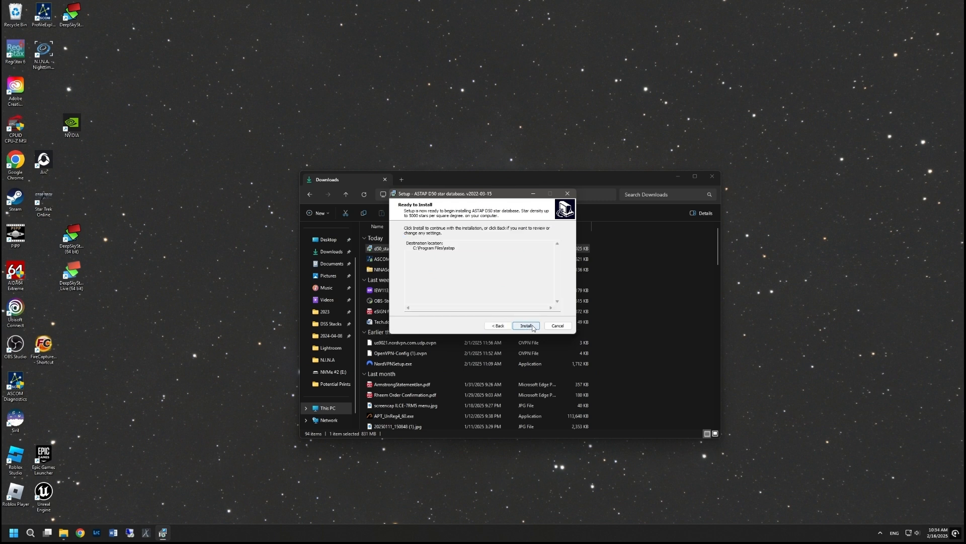
click(527, 325)
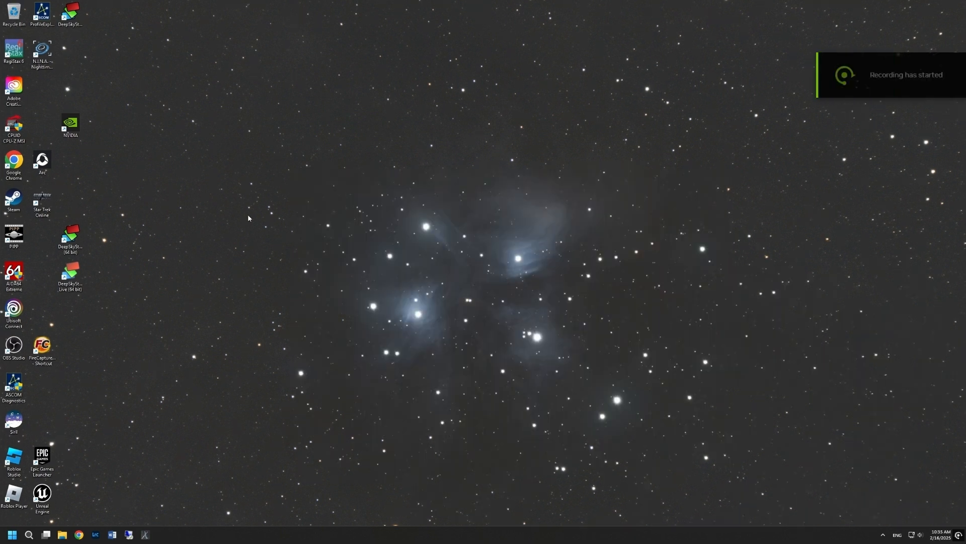
Launch N.I.N.A. and open the Sony Camera Plugin's details among the installed plugins.
click(50, 52)
double_click(49, 52)
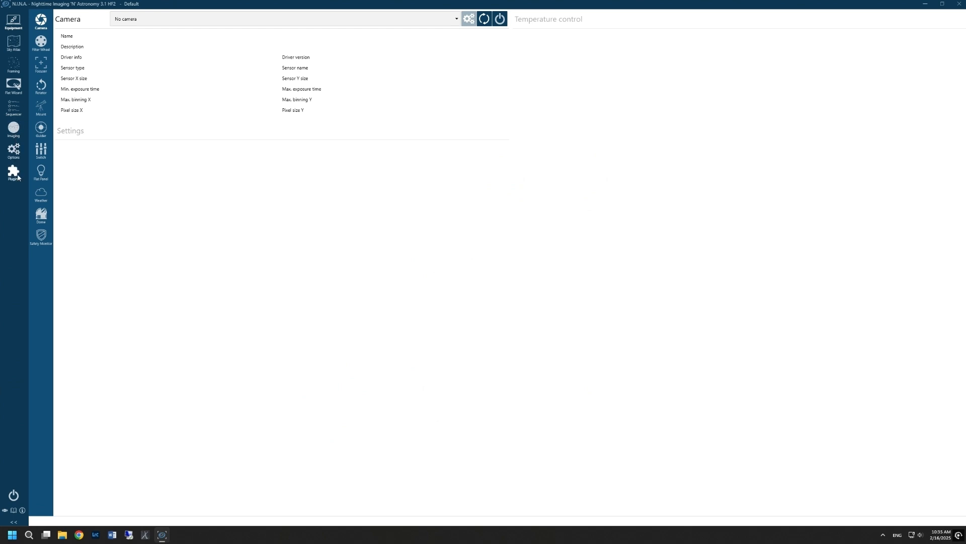
click(13, 173)
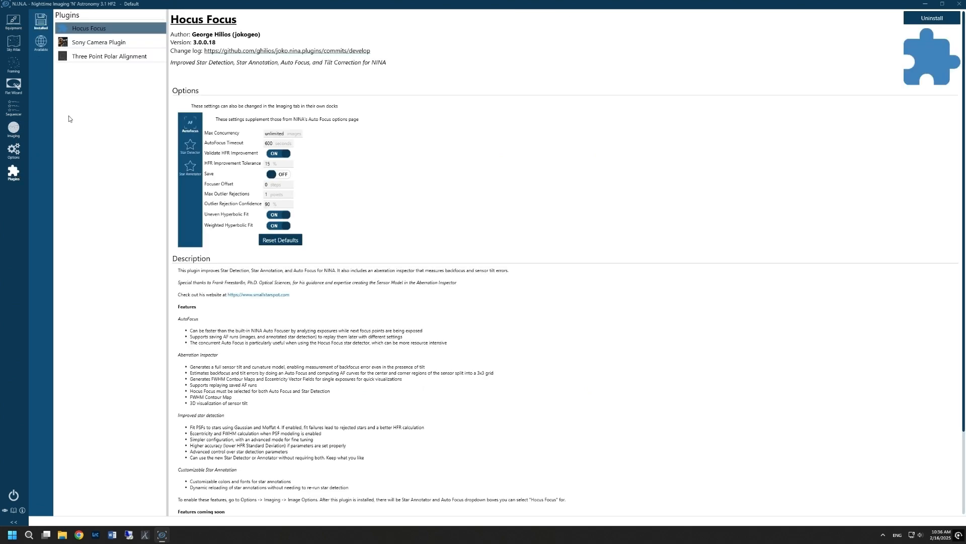
click(88, 44)
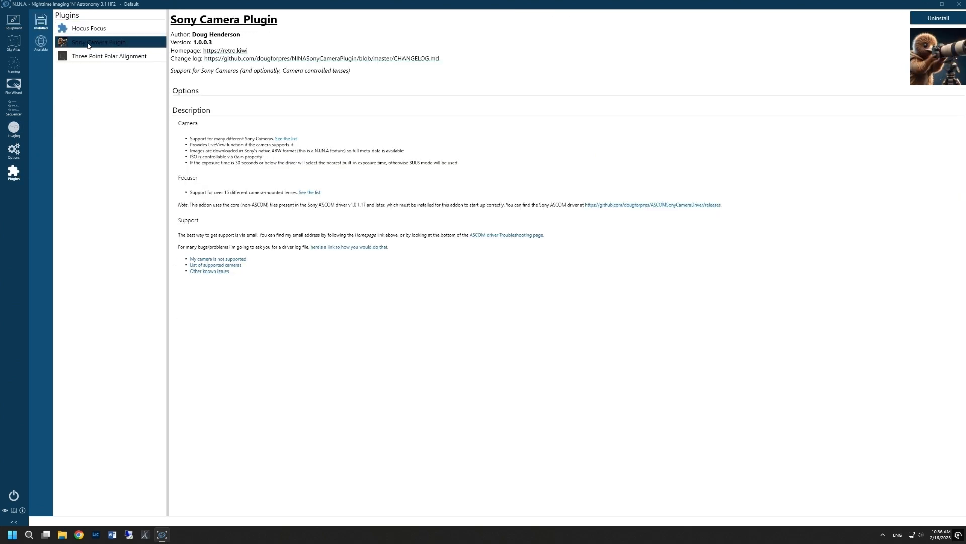
Look up the Sony Camera Plugin in the list of available plugins, and return to the installed plugins.
click(41, 45)
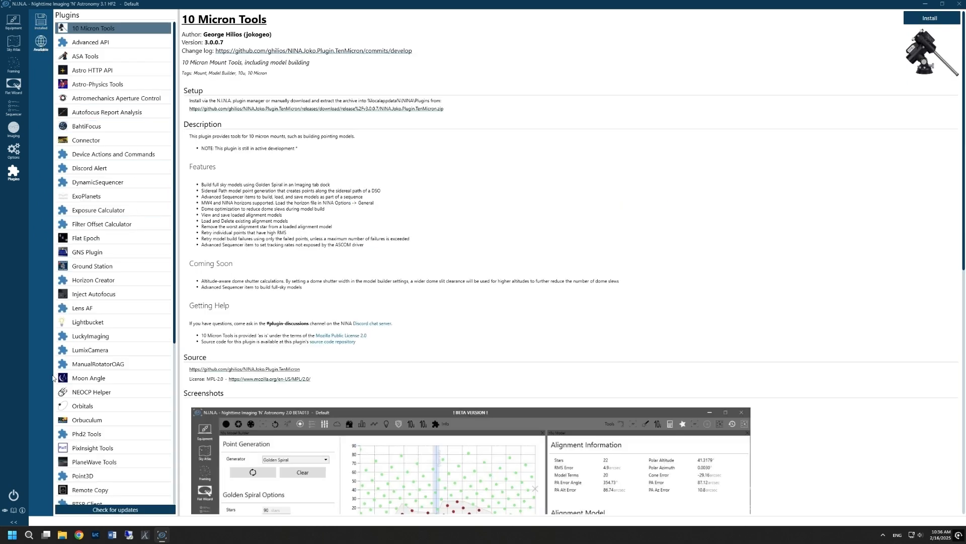
scroll(84, 449, down, 6)
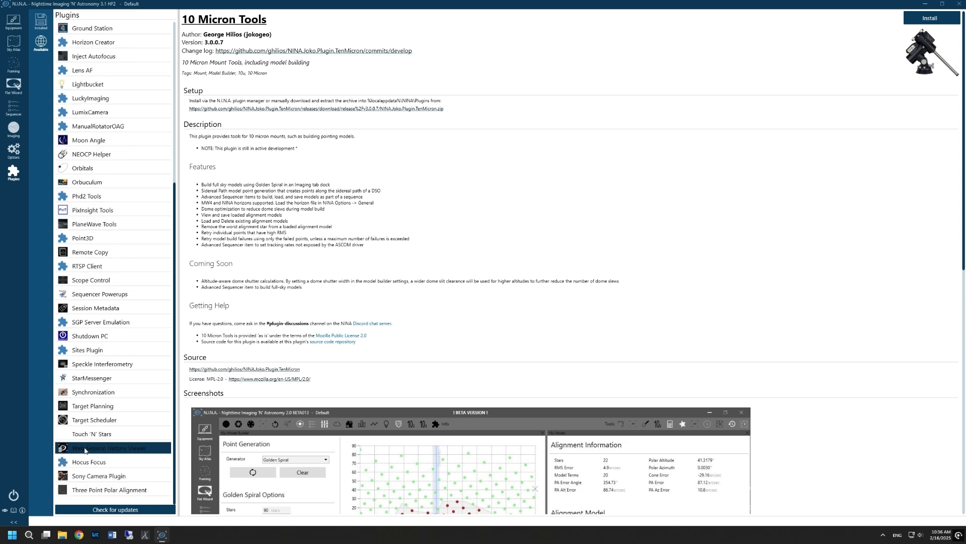
click(107, 293)
click(100, 476)
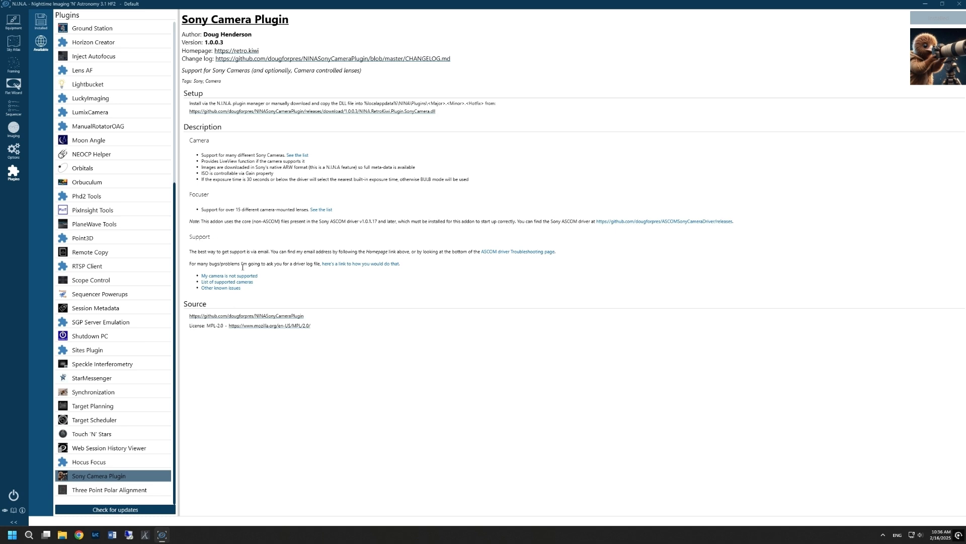
scroll(113, 154, up, 6)
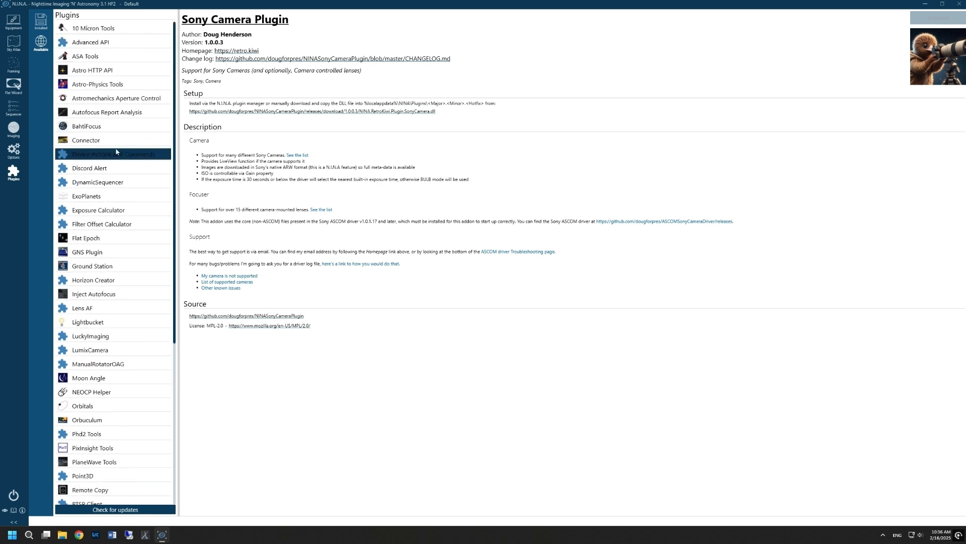
click(41, 23)
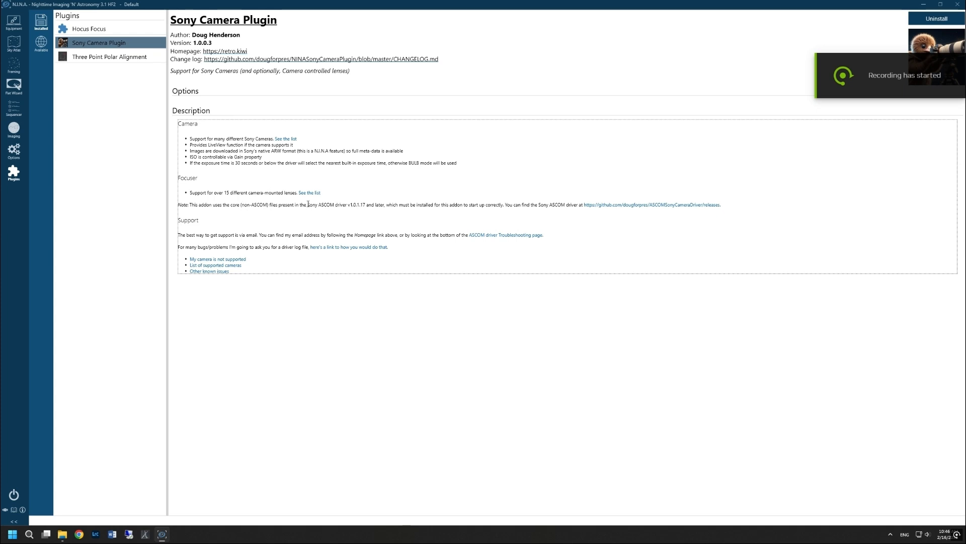
Follow the Sony ASCOM driver link in the plugin description and download Sony.Mirrorless.Driver.Setup.exe from release 1.0.1.21.
drag(308, 203, 581, 205)
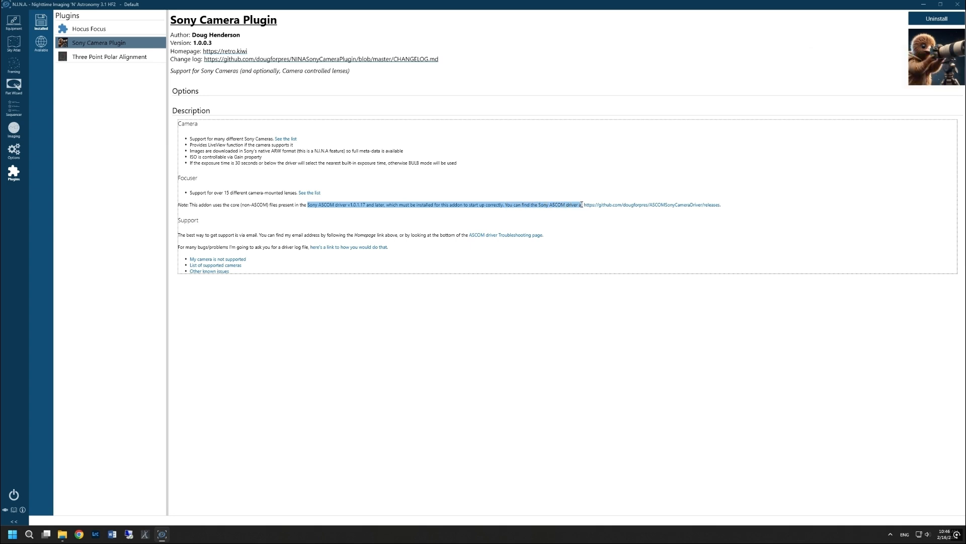
click(626, 206)
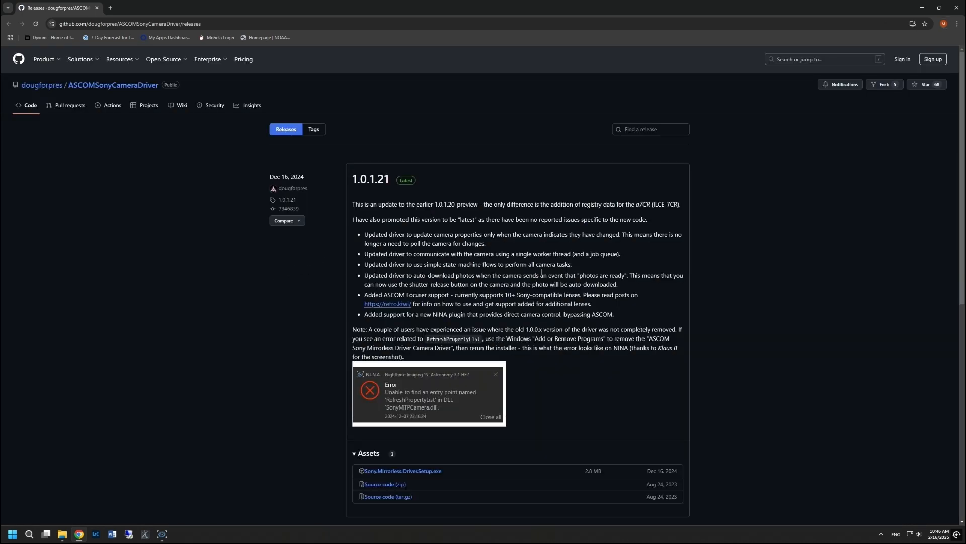
scroll(623, 296, down, 2)
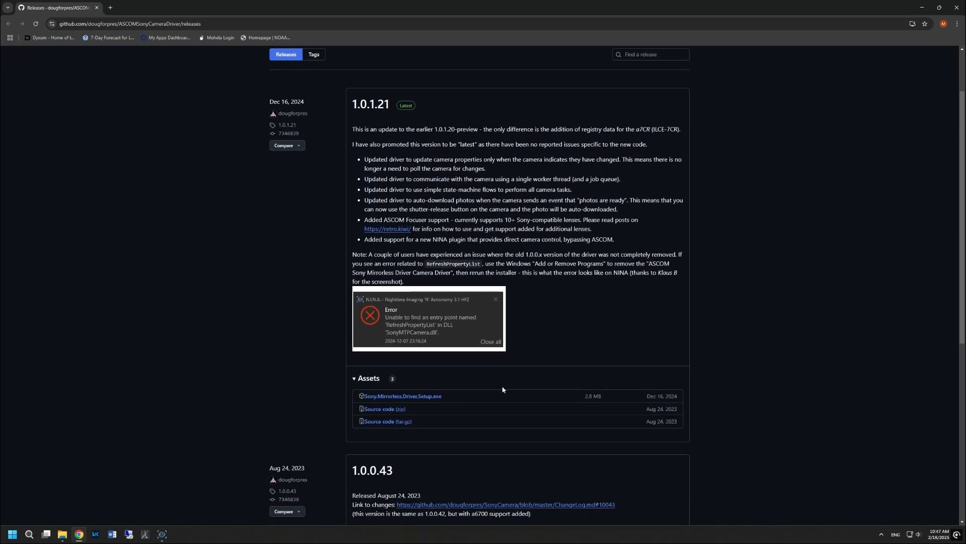
scroll(503, 388, up, 1)
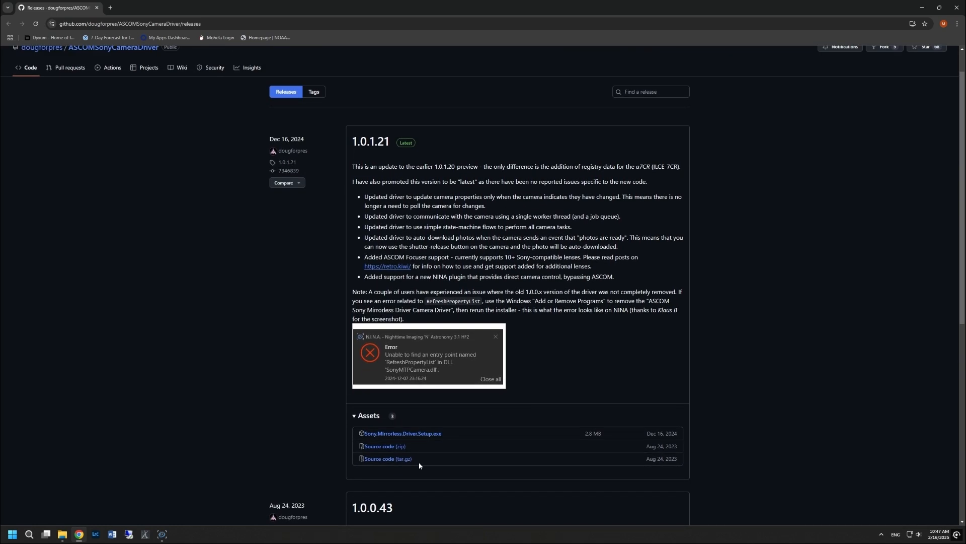
click(419, 433)
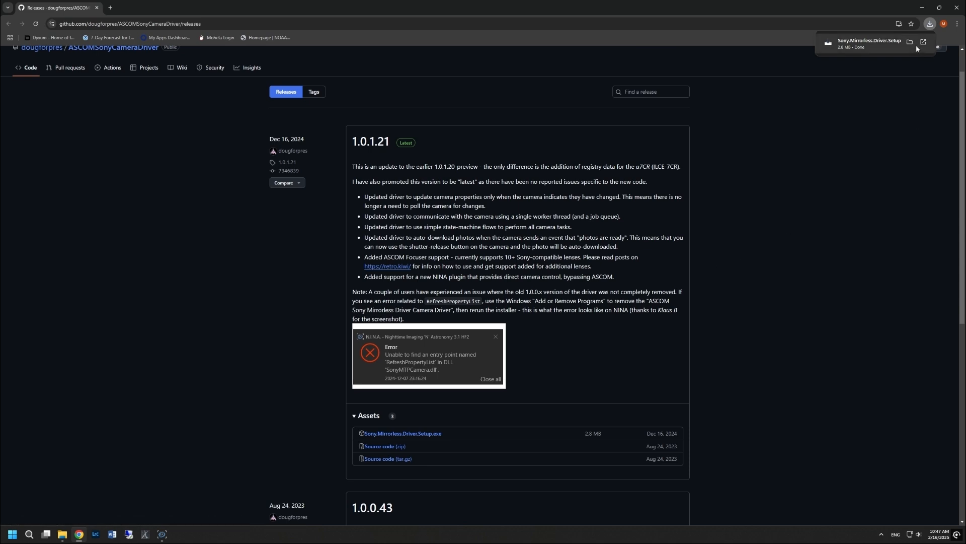
Run Sony.Mirrorless.Driver.Setup.exe from its download folder, allowing it past the SmartScreen block and granting administrator permission.
click(910, 42)
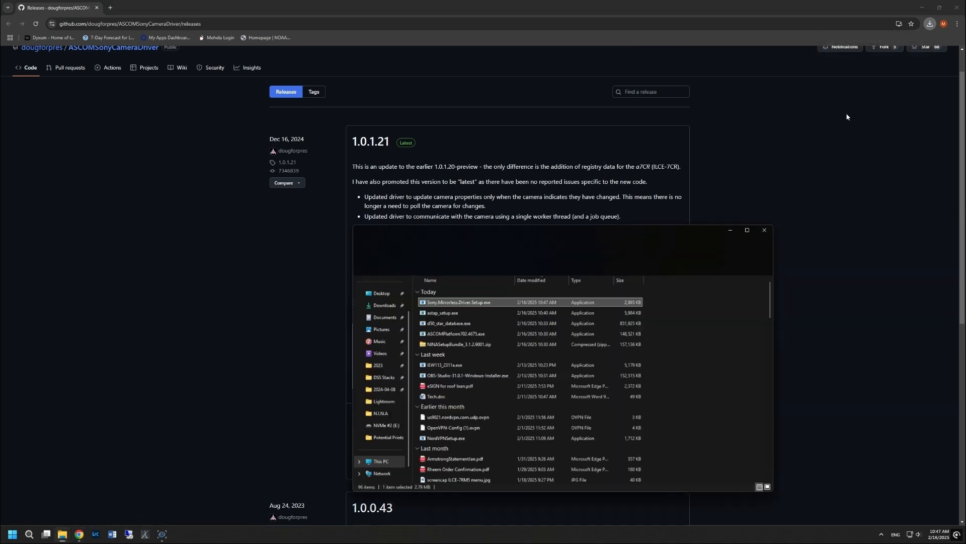
double_click(422, 305)
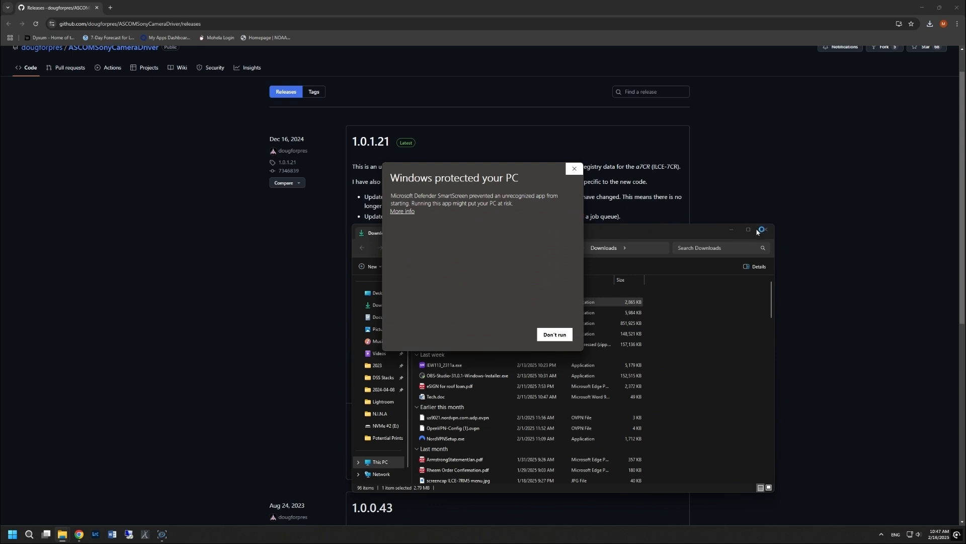
click(407, 212)
click(518, 341)
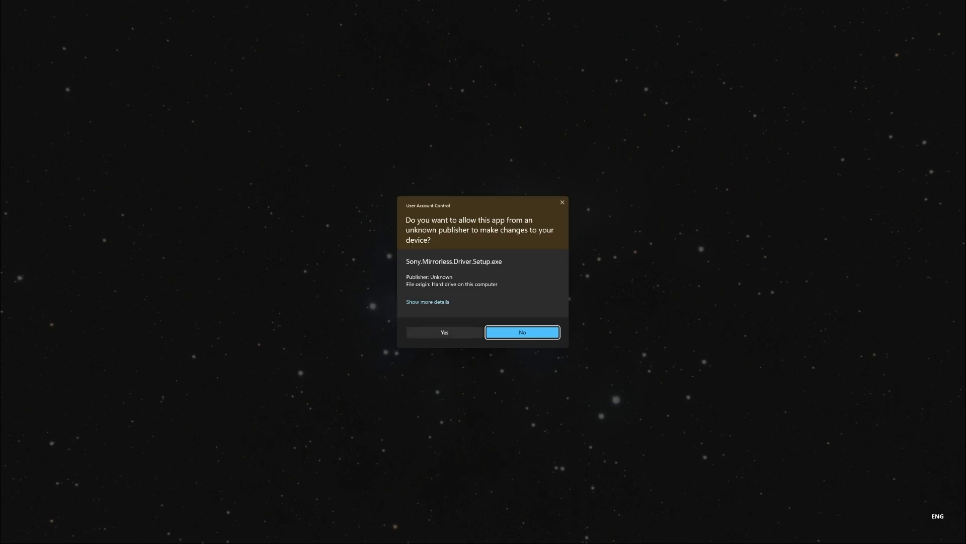
click(444, 332)
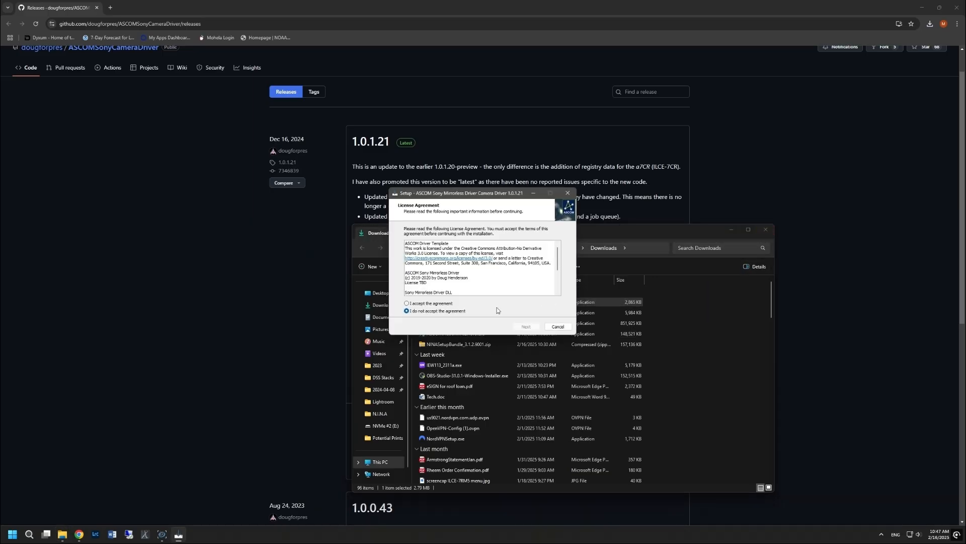
Accept the license agreement, install the ASCOM Sony Mirrorless Driver Camera Driver, and finish setup with the ReadMe option kept enabled.
click(407, 303)
click(524, 327)
click(524, 328)
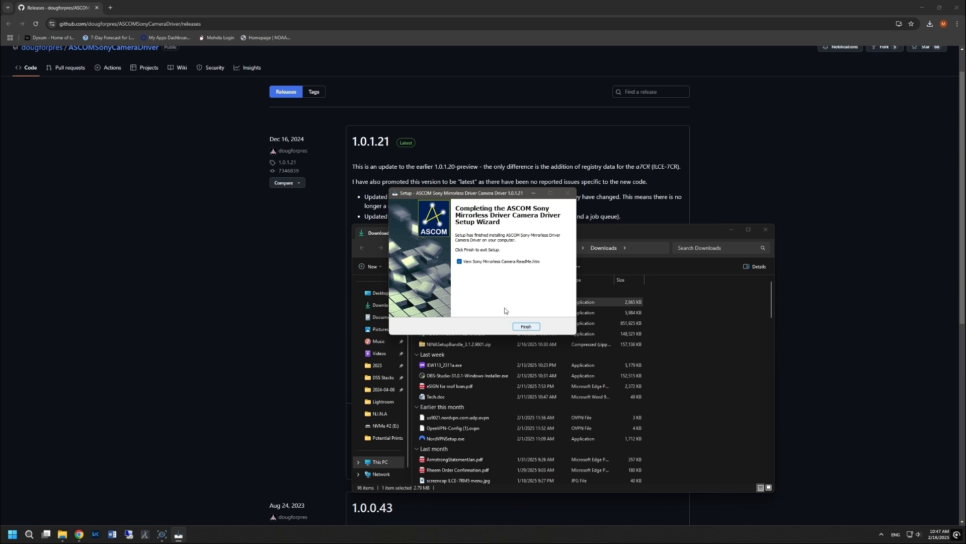
click(525, 328)
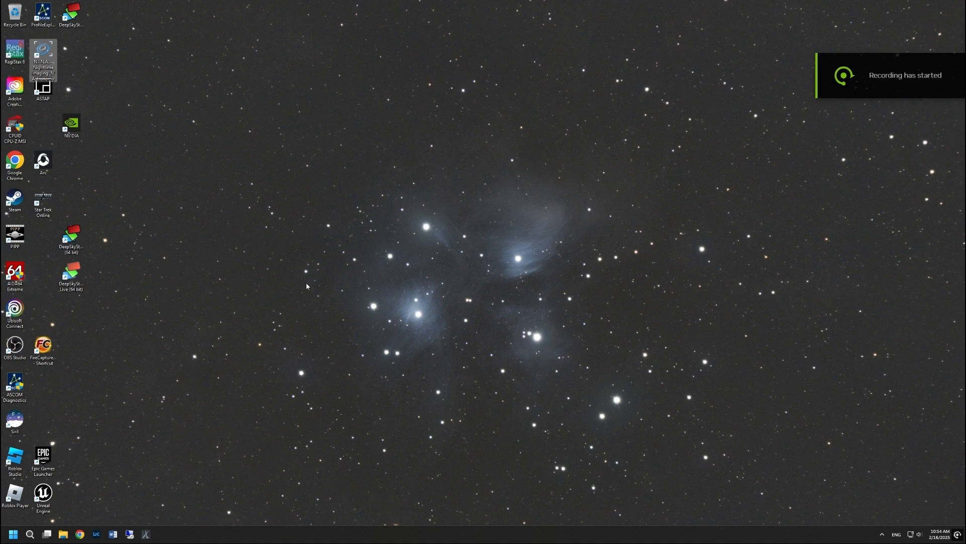
Launch N.I.N.A. again from the desktop.
double_click(48, 51)
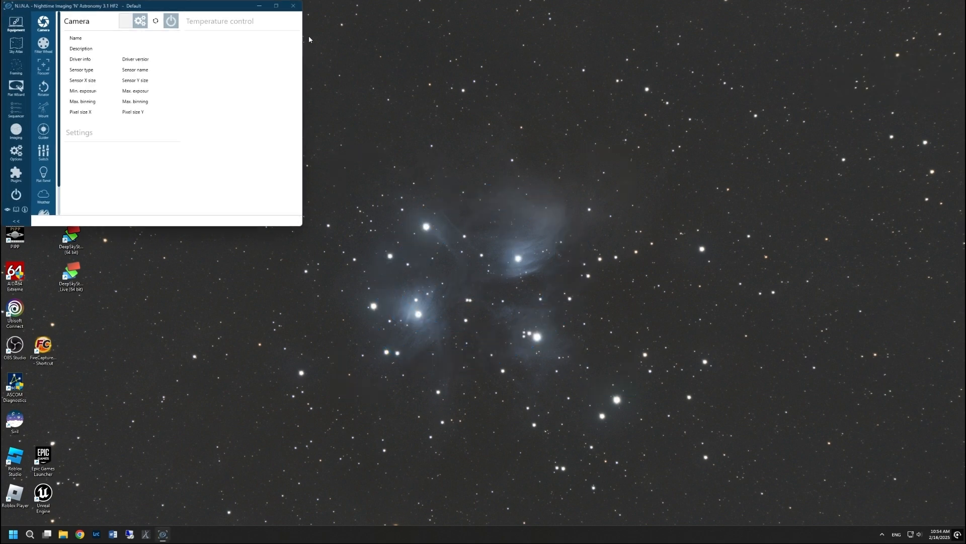
Maximize N.I.N.A., select Sony Mirrorless Camera (ASCOM) as the camera and start connecting to it.
click(275, 5)
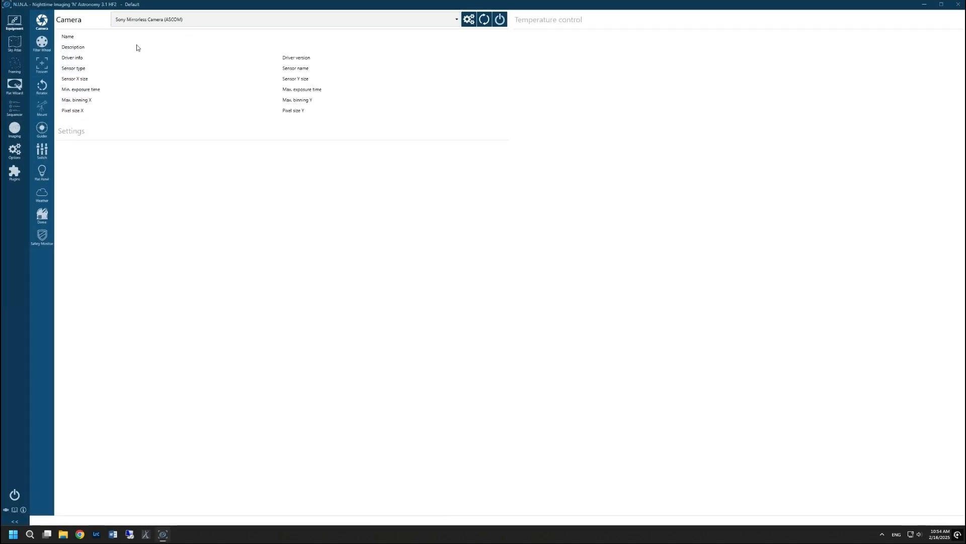
click(151, 20)
click(162, 38)
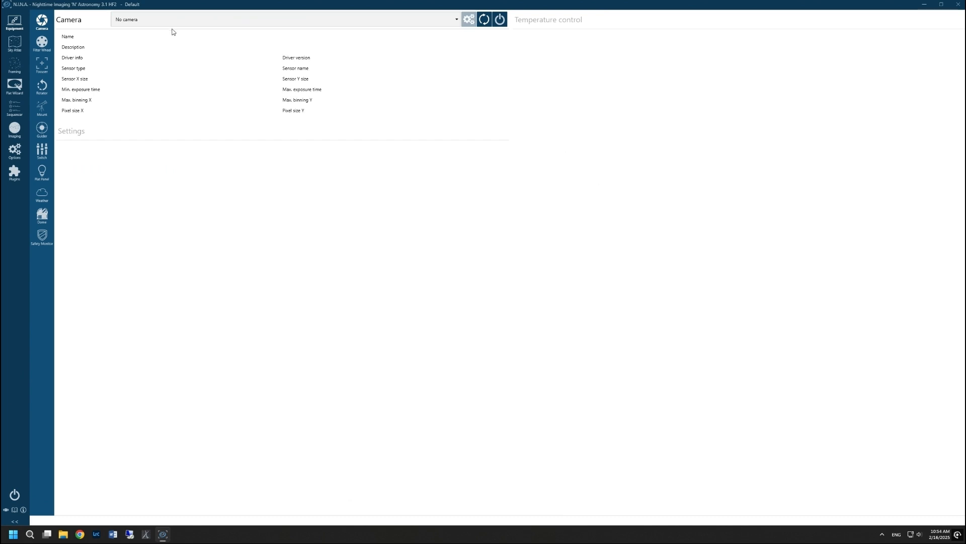
click(177, 21)
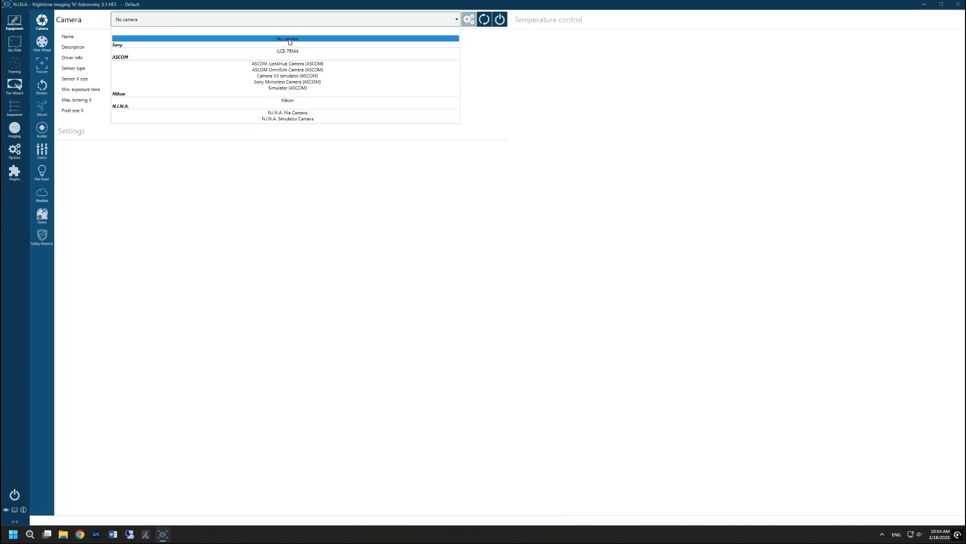
click(303, 83)
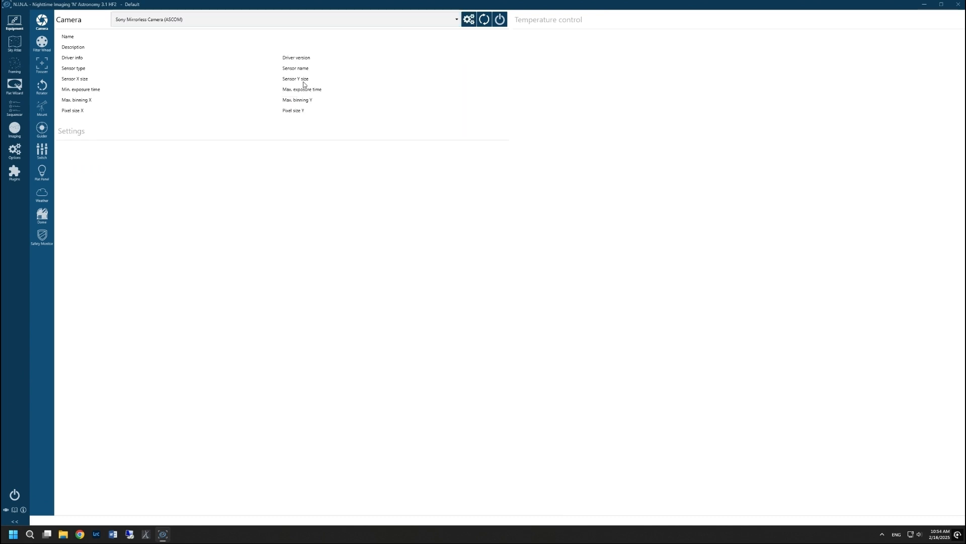
click(500, 20)
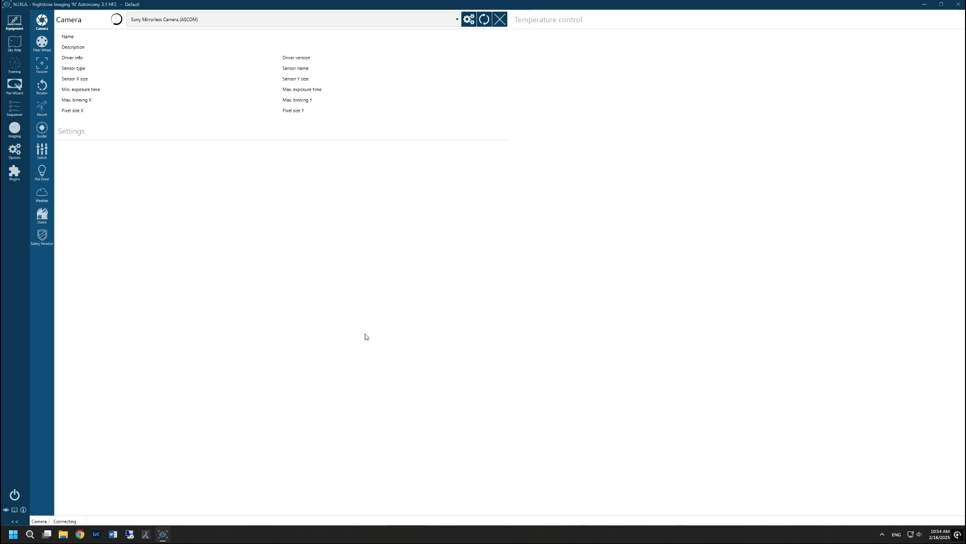
Minimize N.I.N.A. to reach the Sony Mirrorless Setup dialog, choose the ILCE-7RM4 camera and leave the camera lens option disabled.
click(924, 4)
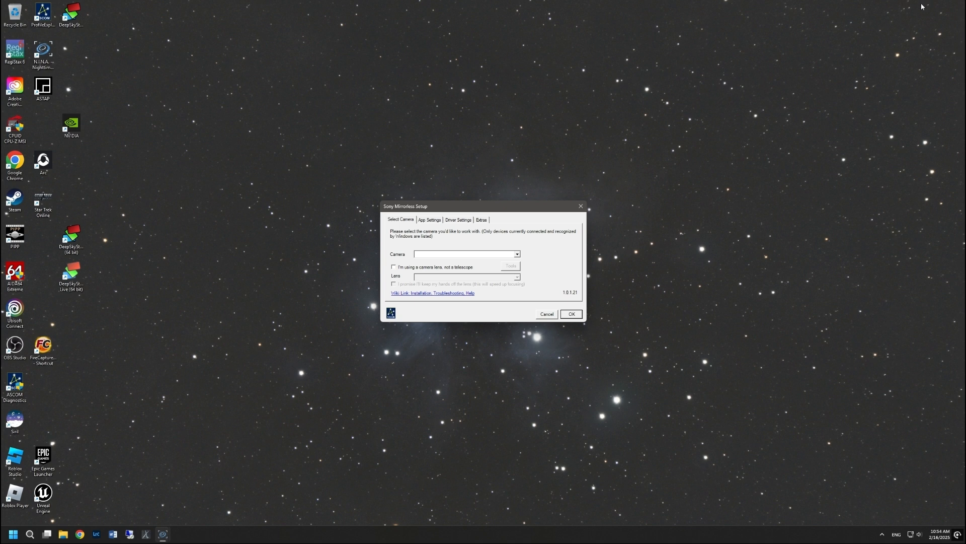
click(517, 254)
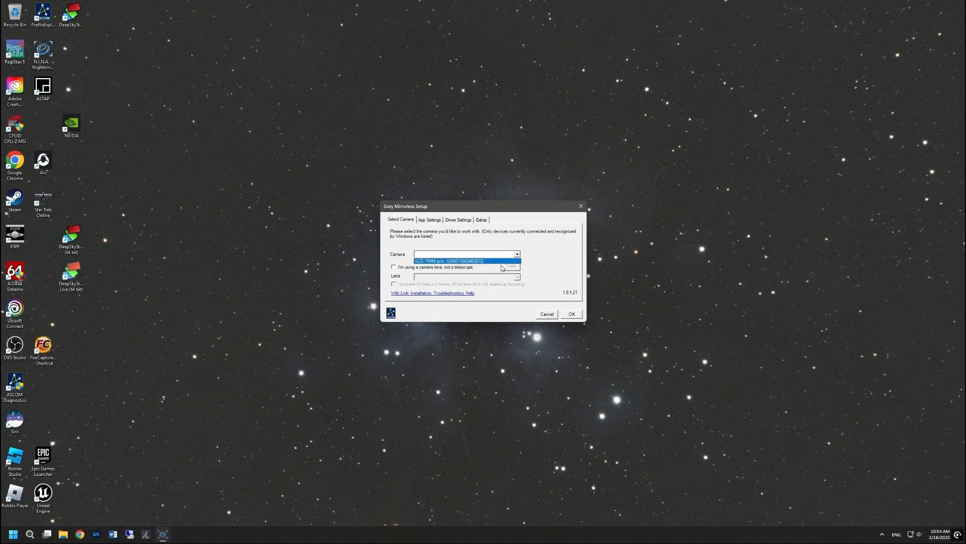
click(505, 261)
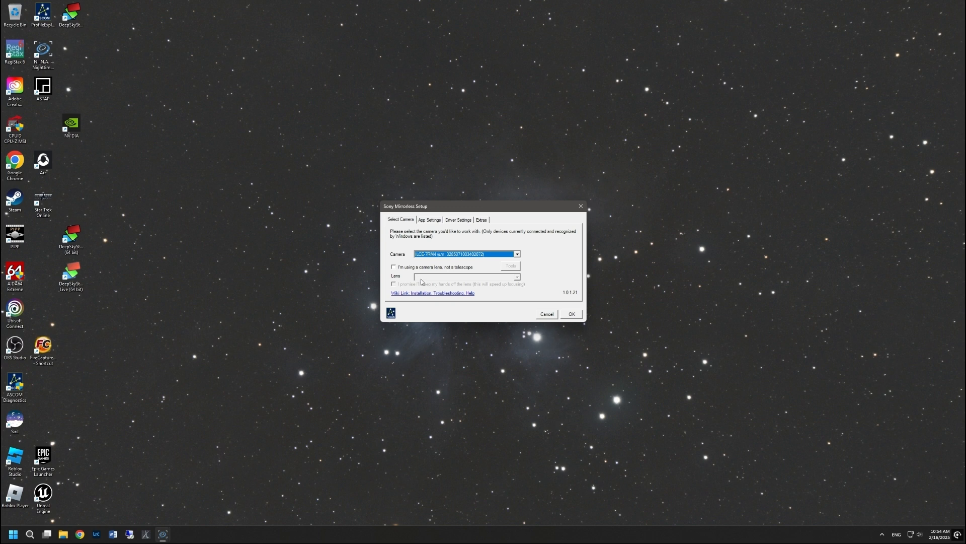
click(395, 267)
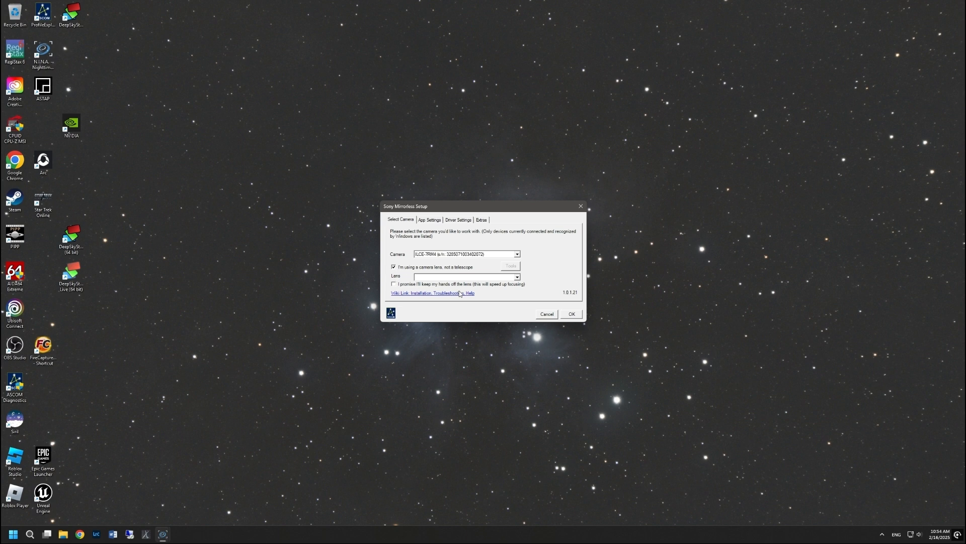
click(394, 266)
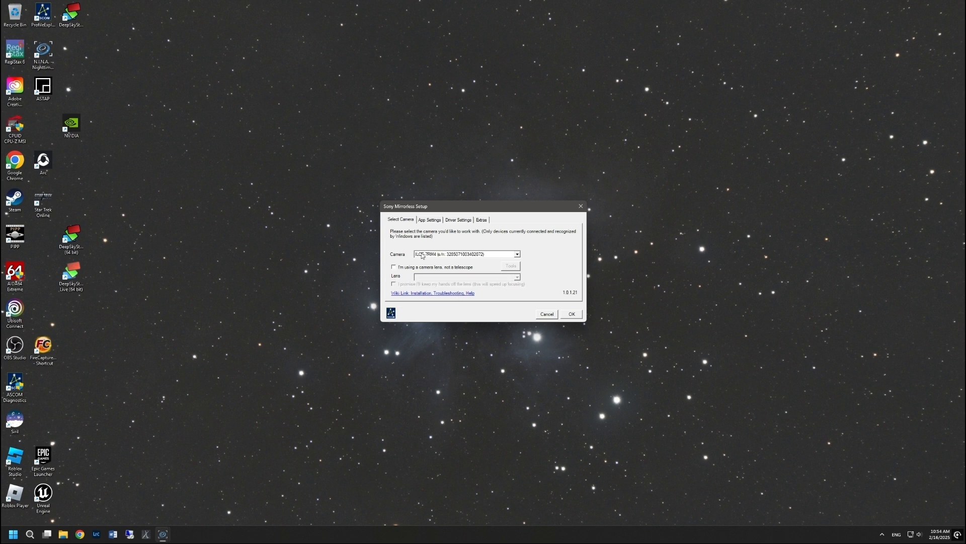
Set the Sony driver's target application to N.I.N.A. in its app settings.
click(436, 219)
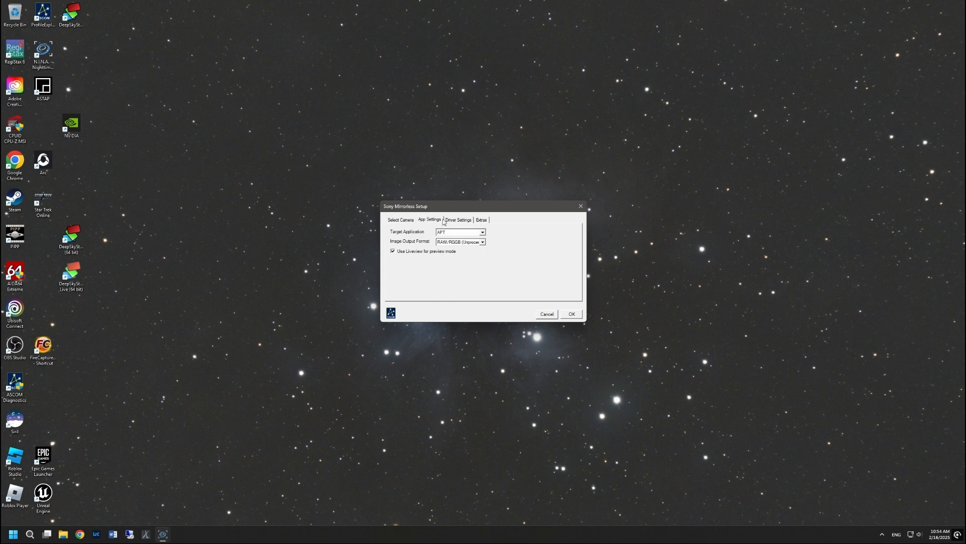
click(482, 232)
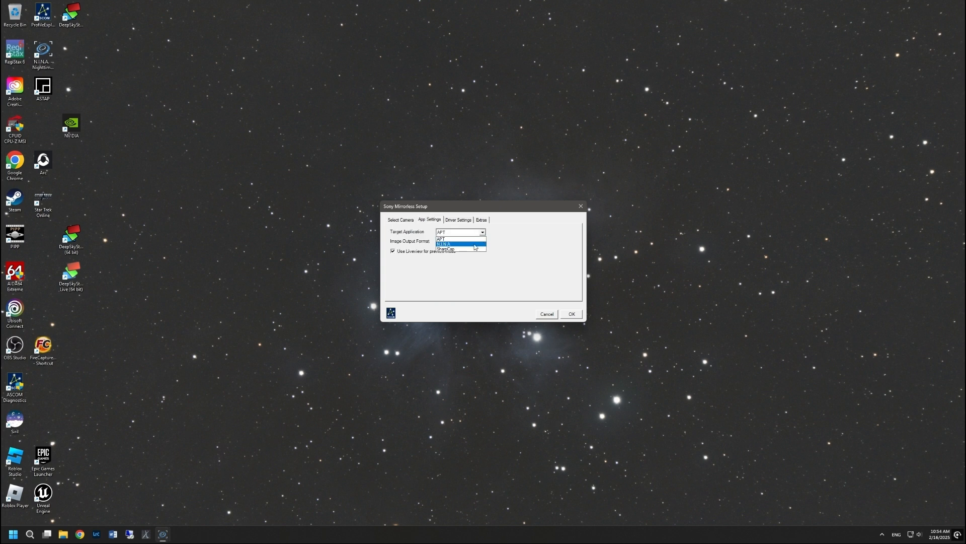
click(474, 246)
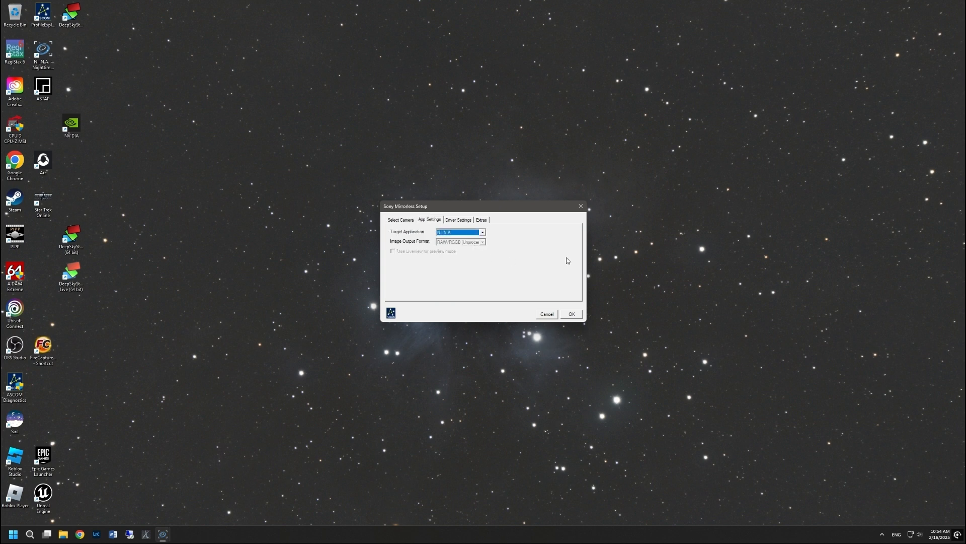
Review the driver settings and extras without changing them, accept the Sony Mirrorless Setup, and return to N.I.N.A.
click(455, 221)
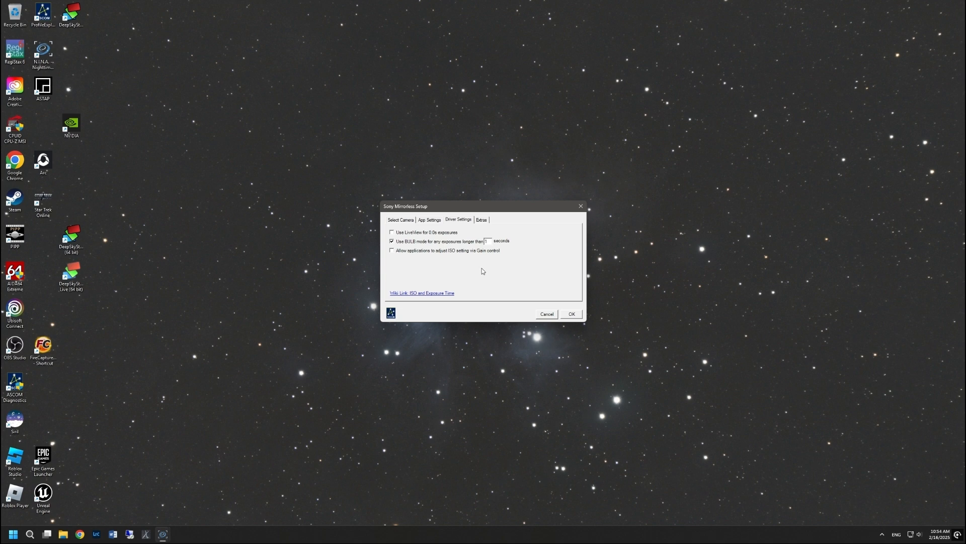
click(483, 220)
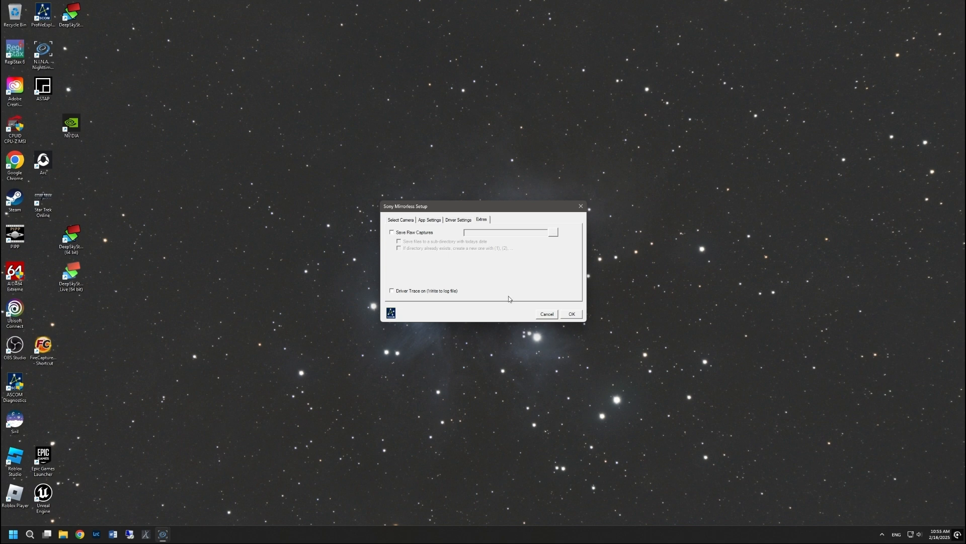
click(570, 314)
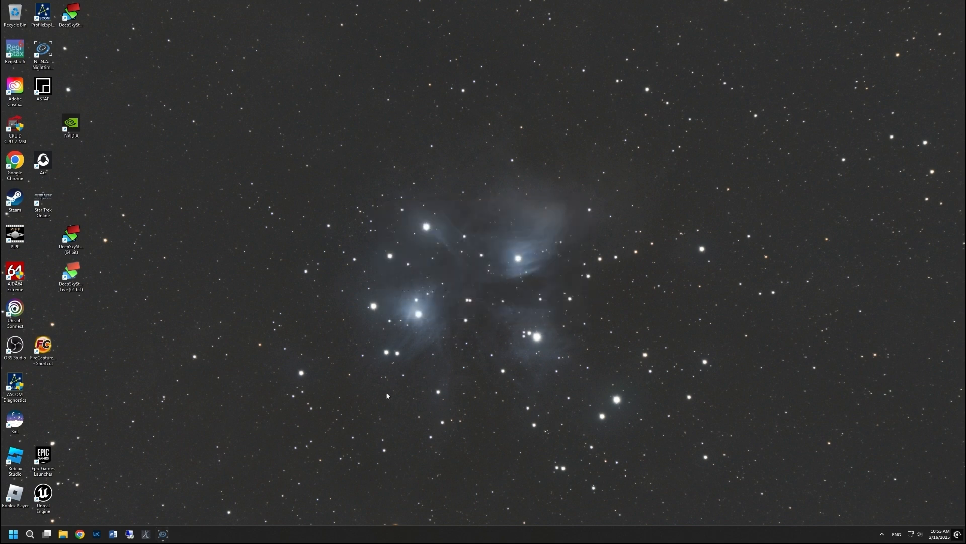
click(162, 534)
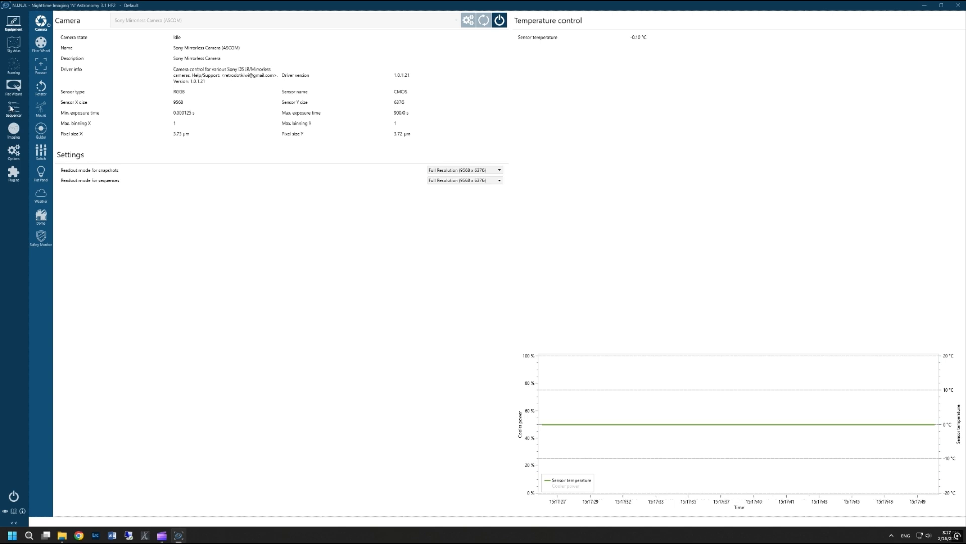
Choose ASTAP as the plate solver in the plate solving options.
click(14, 150)
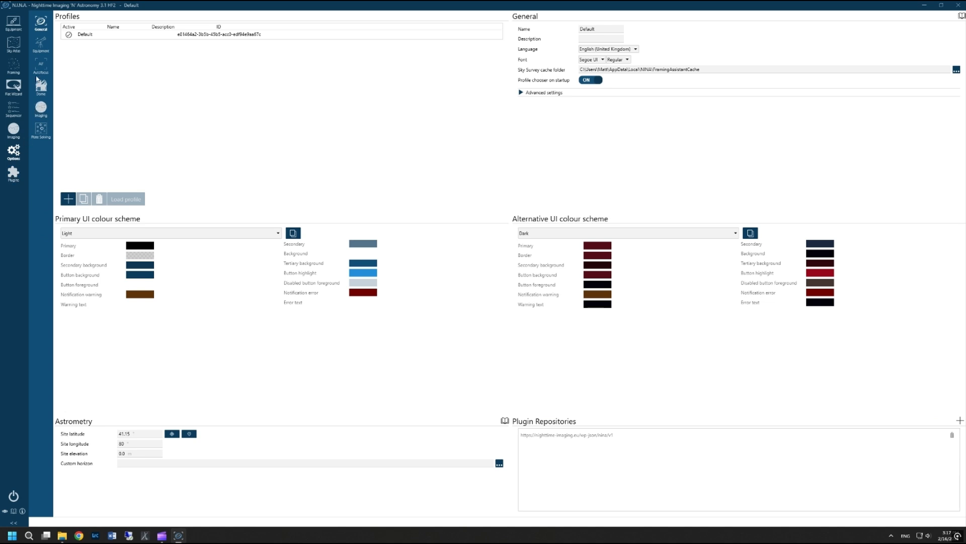
click(42, 135)
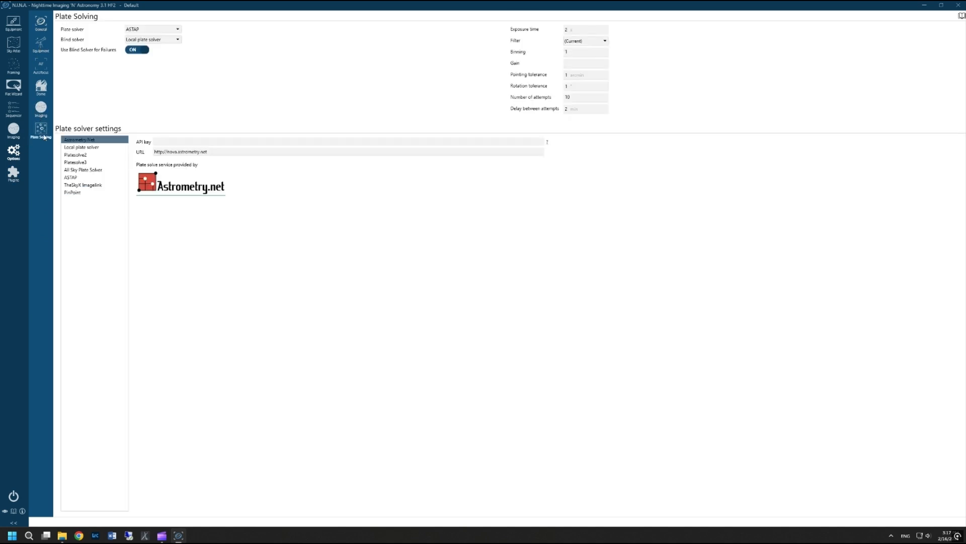
click(146, 30)
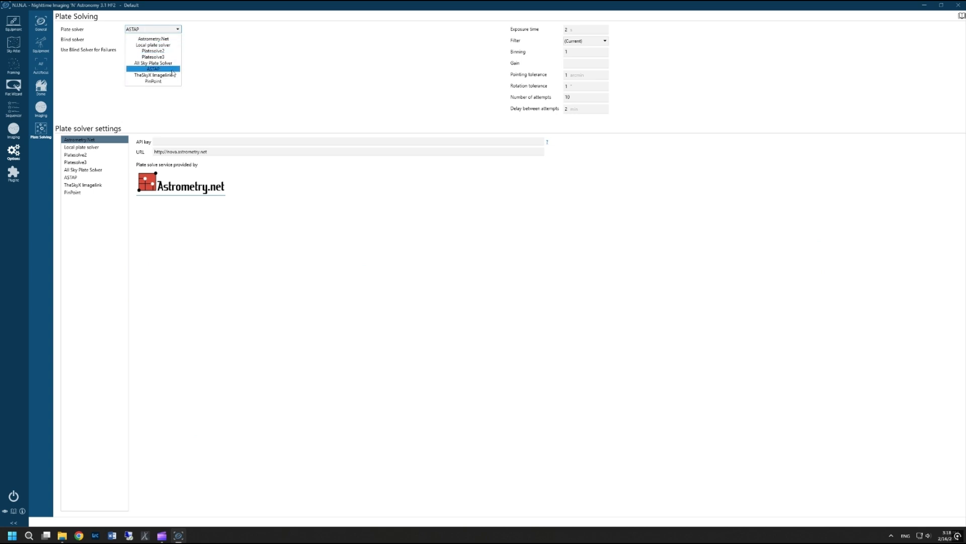
click(153, 68)
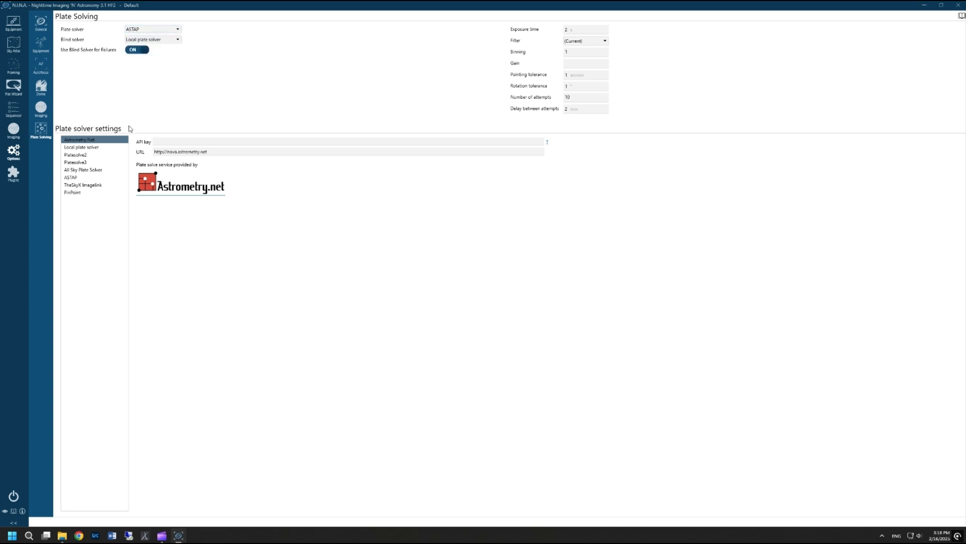
Point the ASTAP plate solver settings to astap.exe in C:\Program Files\astap.
click(98, 177)
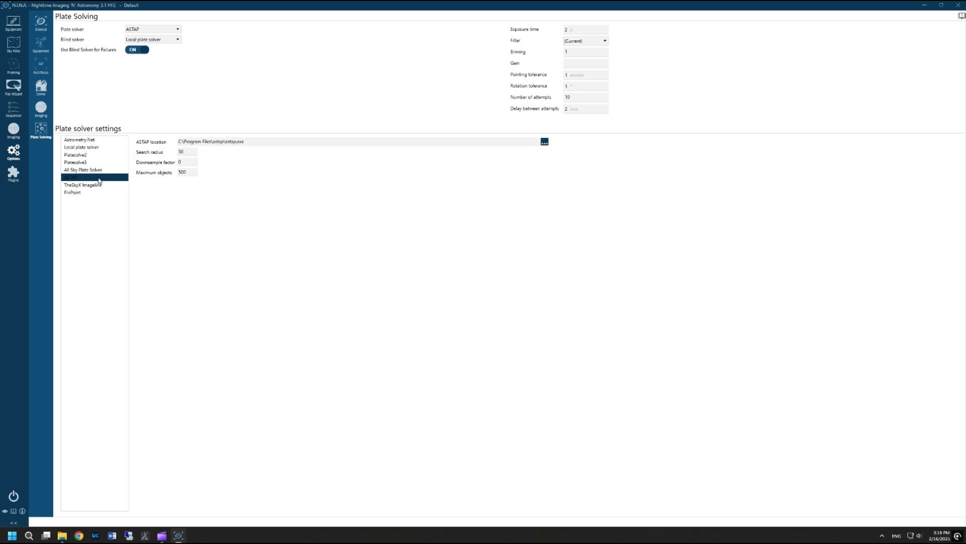
click(545, 142)
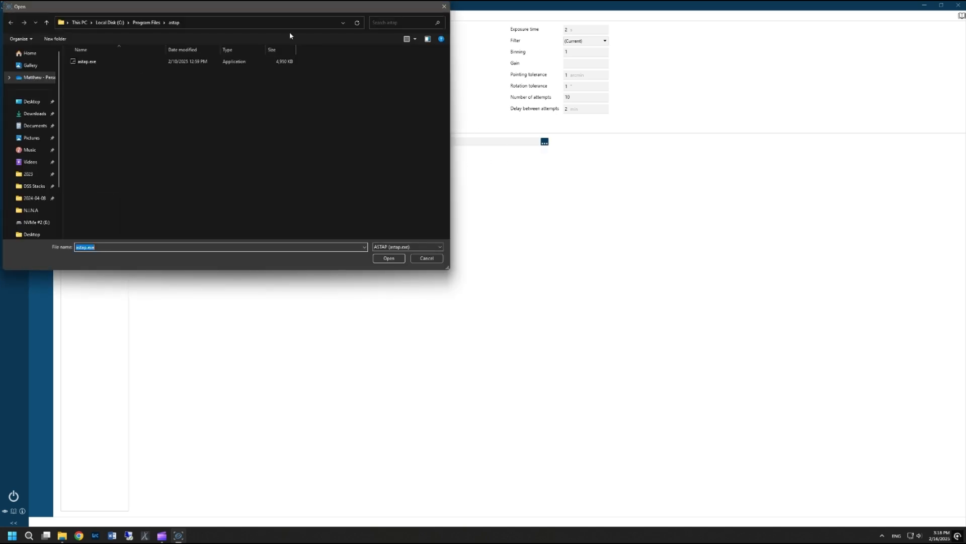
drag(266, 3, 325, 67)
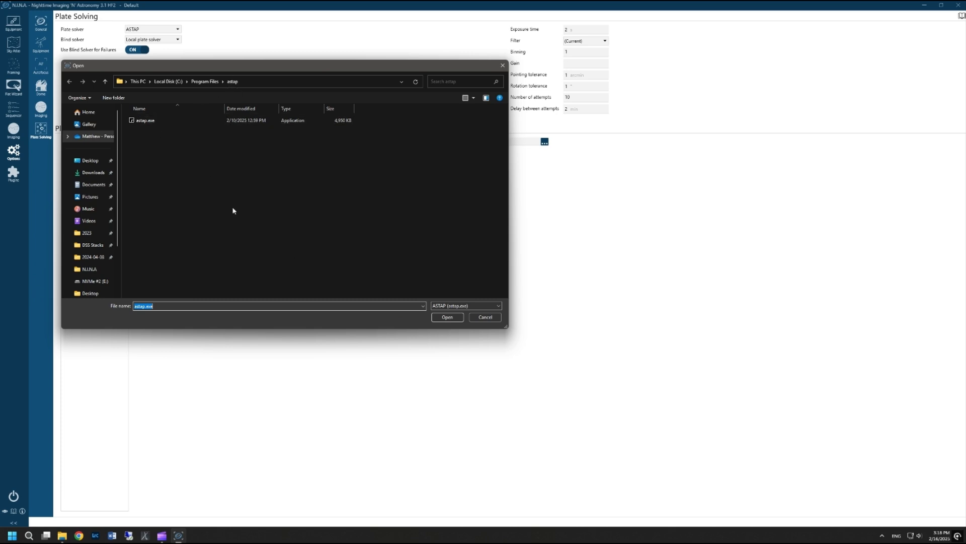
click(231, 120)
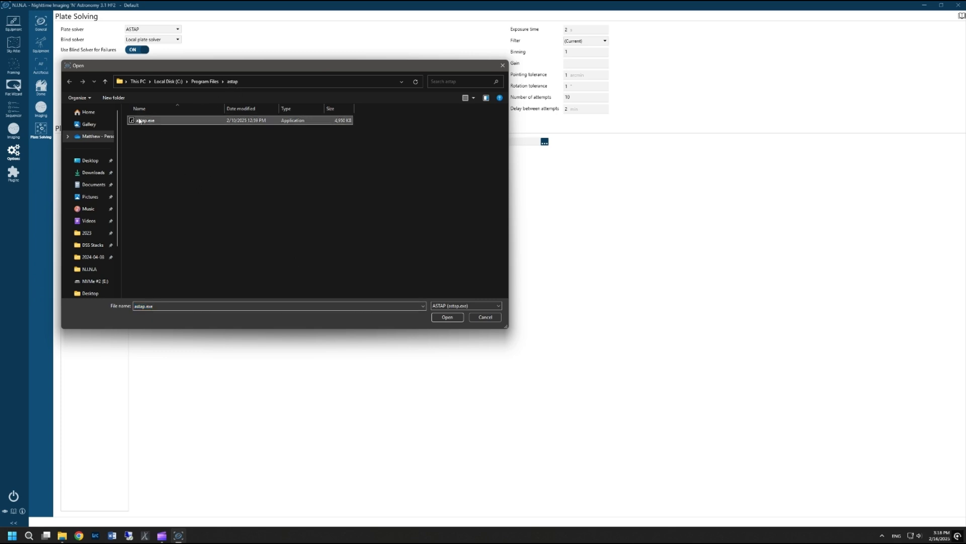
click(448, 317)
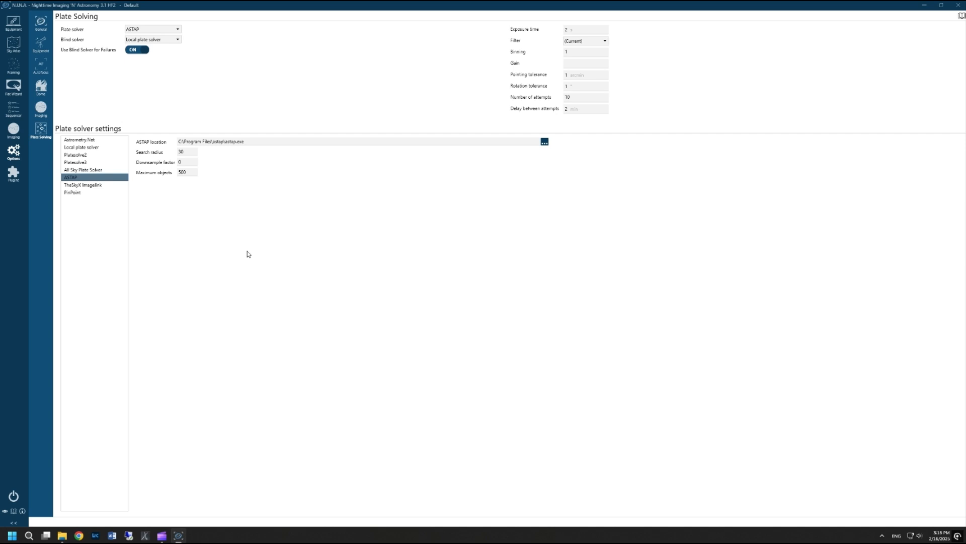
Search the Sky Atlas for M 42 and select the Orion Nebula entry.
click(12, 45)
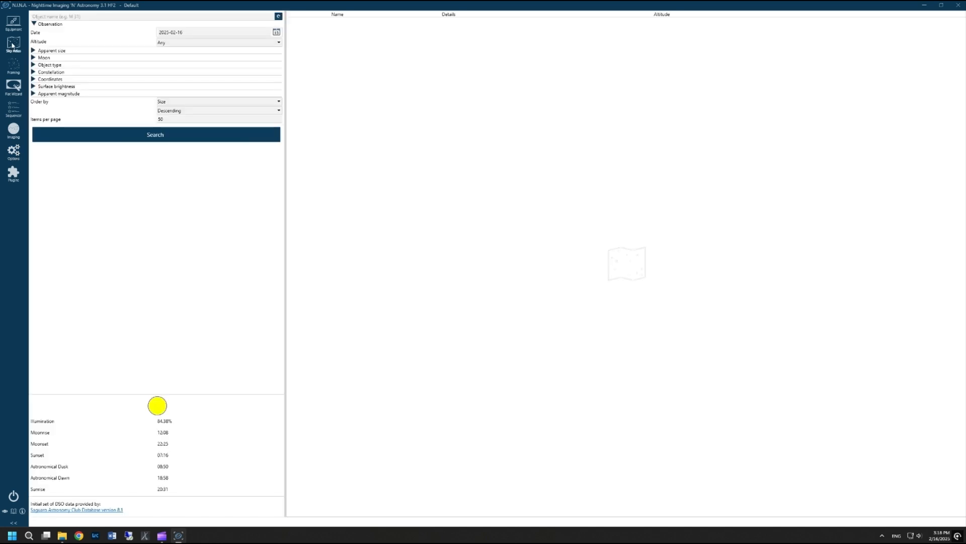
click(55, 17)
text(M)
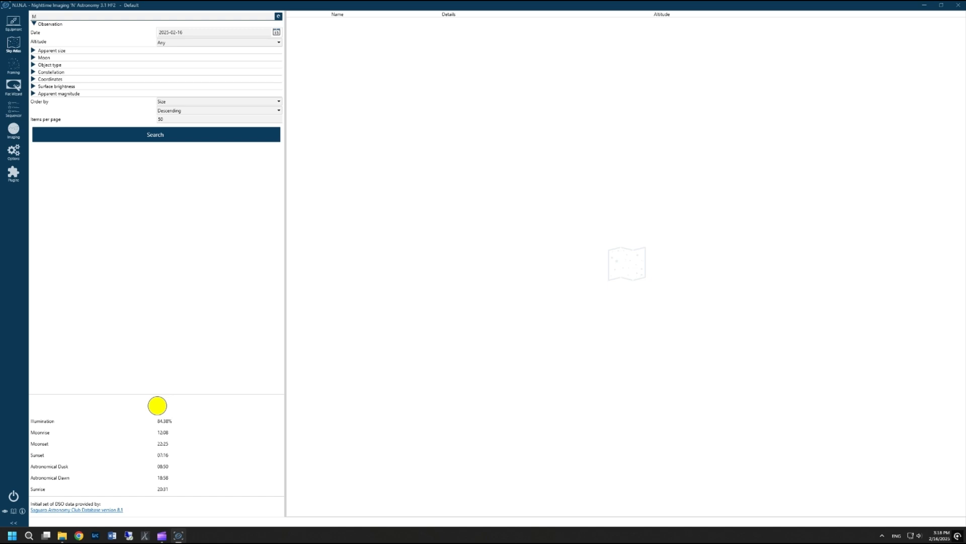
text( 42)
key(Return)
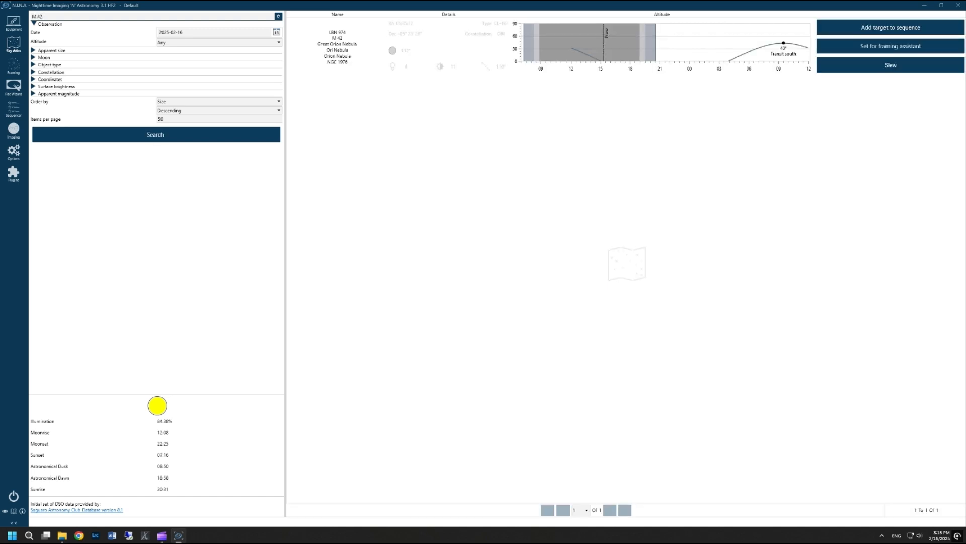
click(484, 59)
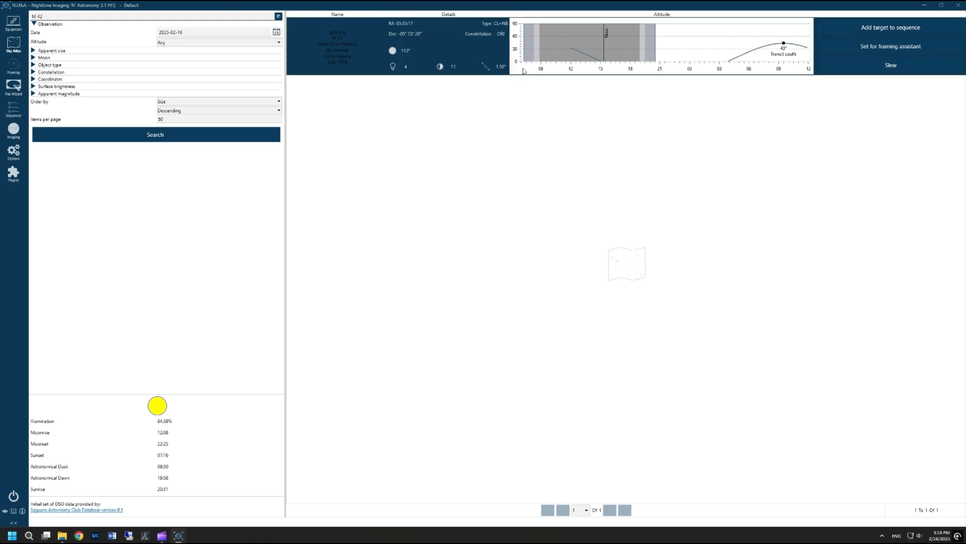